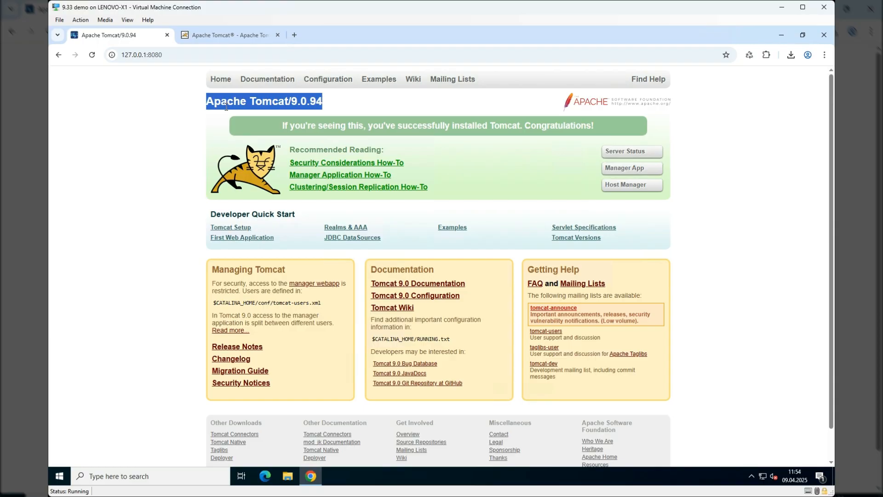
- Compare the installed Tomcat version with the release on the Tomcat 9 download page and open the downloaded apache-tomcat-9.0.102-windows-x64 archive
double_click(311, 108)
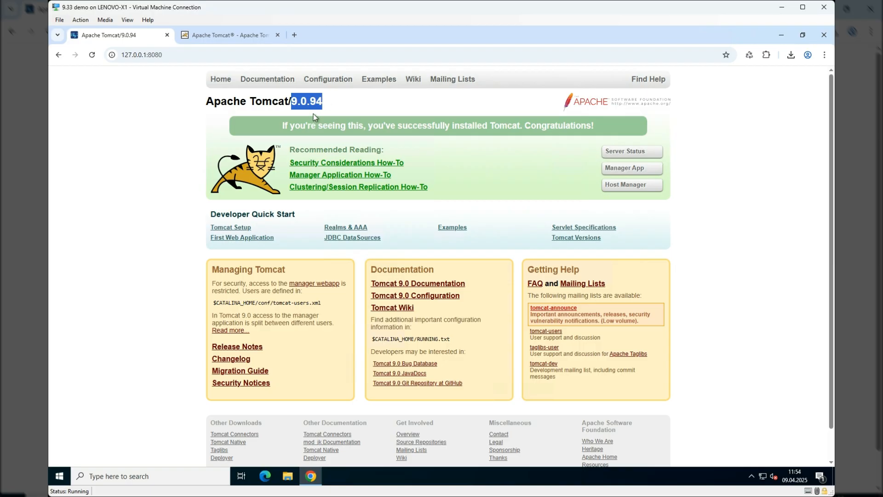
left_click(206, 36)
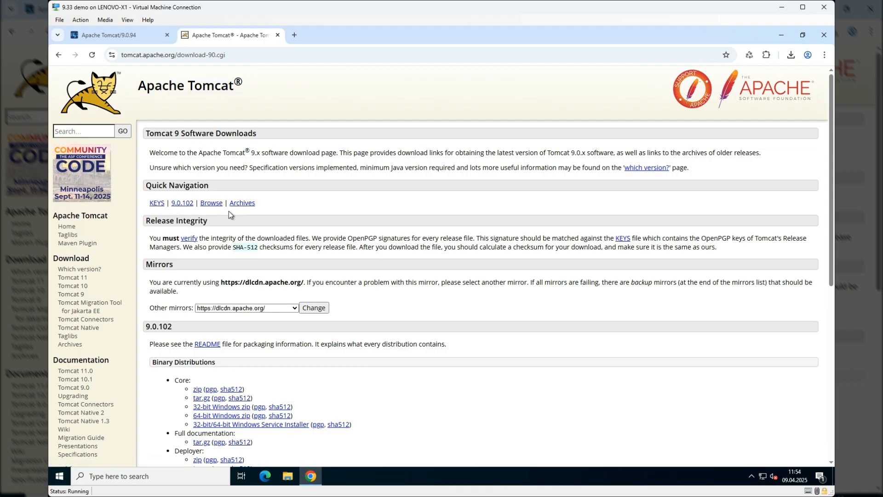
scroll(274, 226, "down", 2)
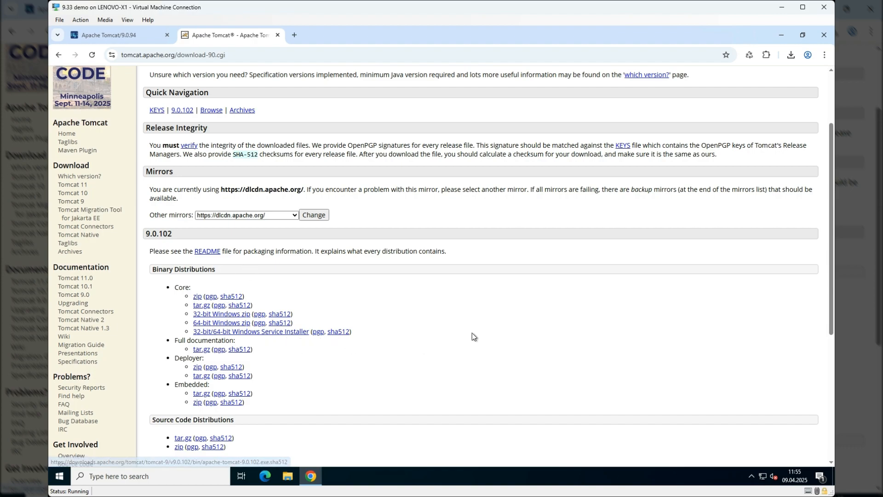
left_click(791, 55)
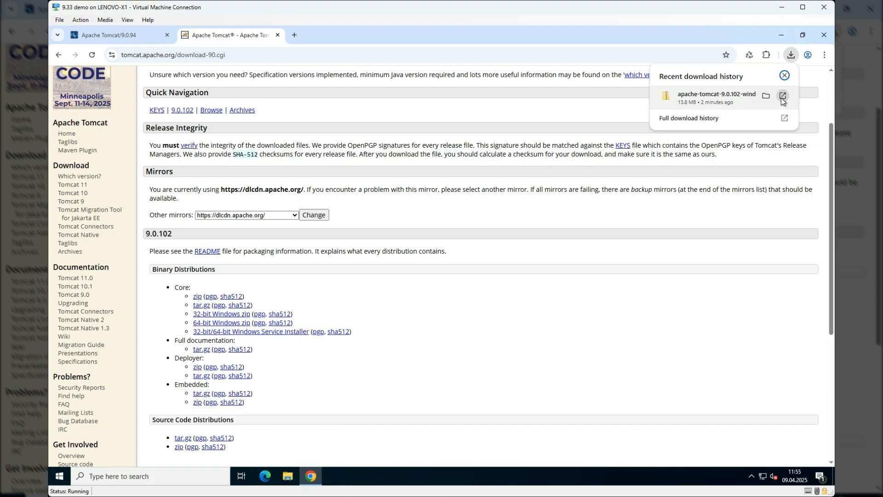
left_click(782, 98)
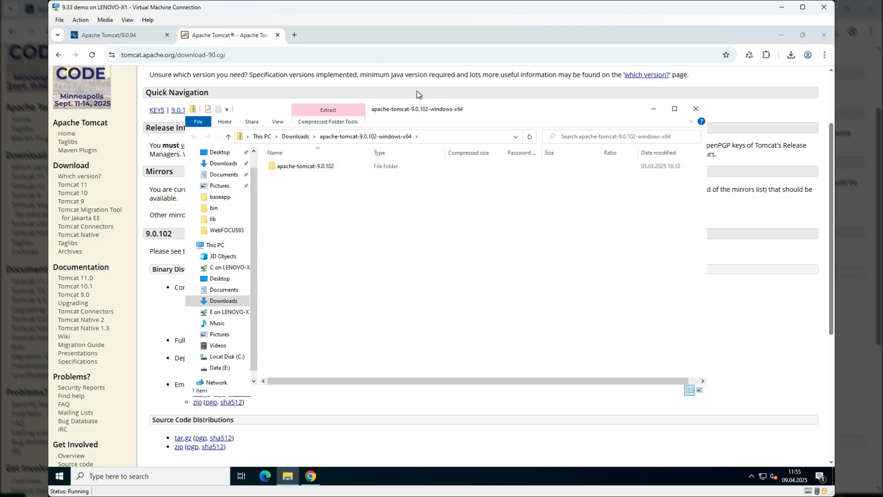
- Open the Windows Services console and stop the Apache Tomcat 9.0.94 for WebFOCUS service
left_click(150, 476)
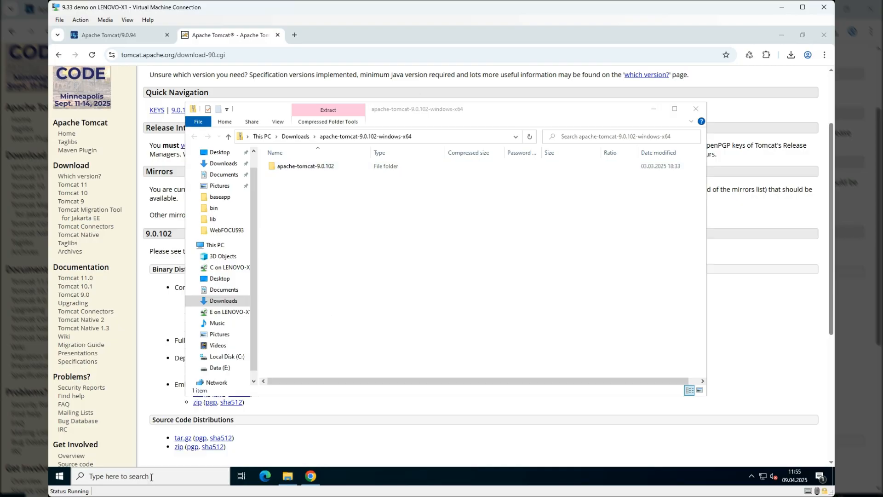
type("s")
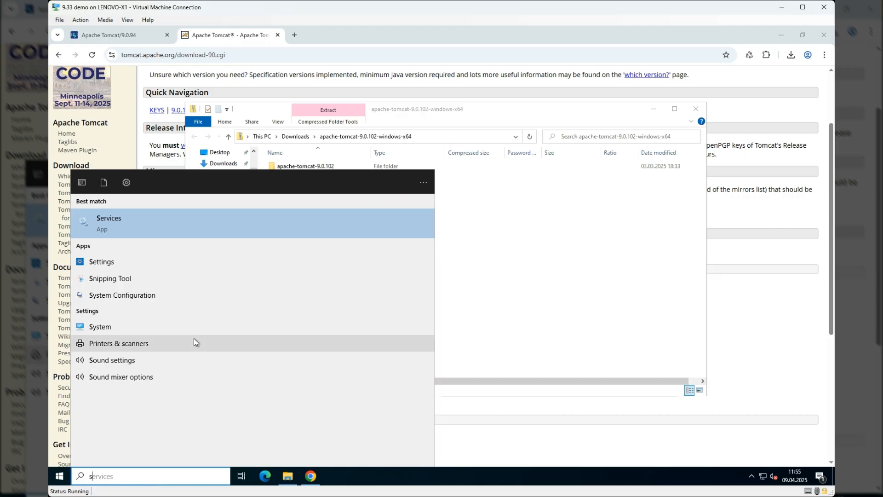
left_click(137, 217)
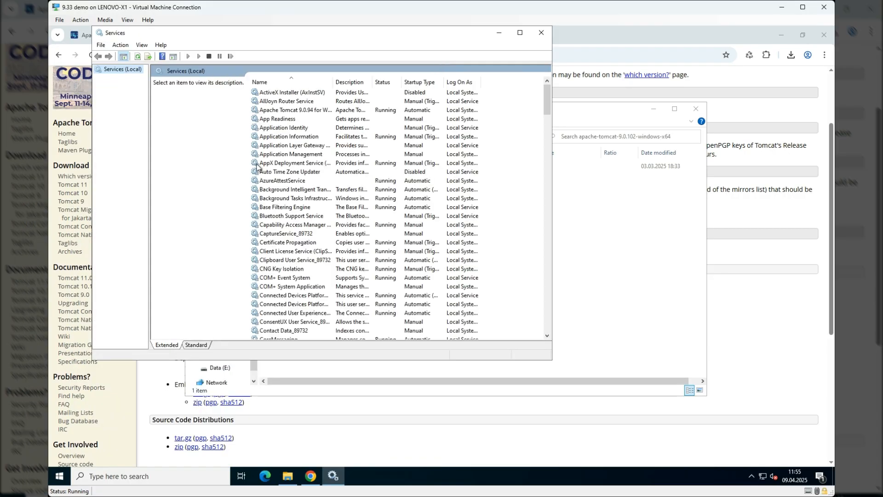
left_click(287, 110)
right_click(289, 110)
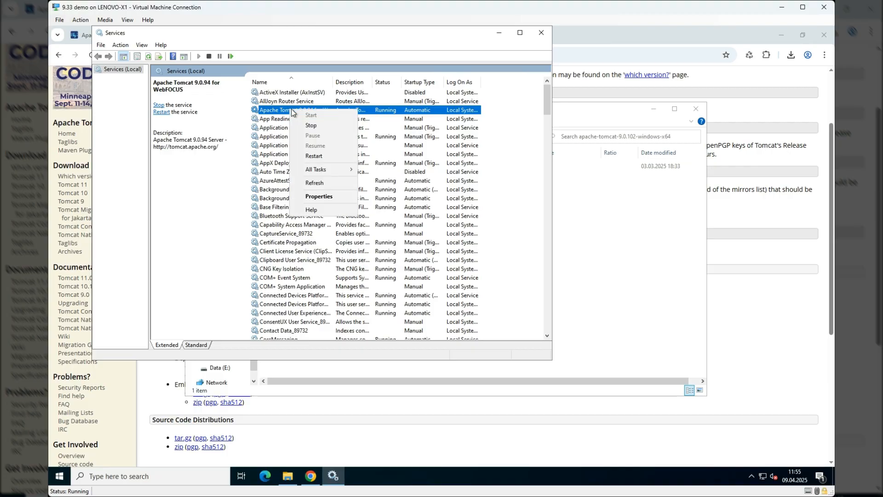
left_click(328, 129)
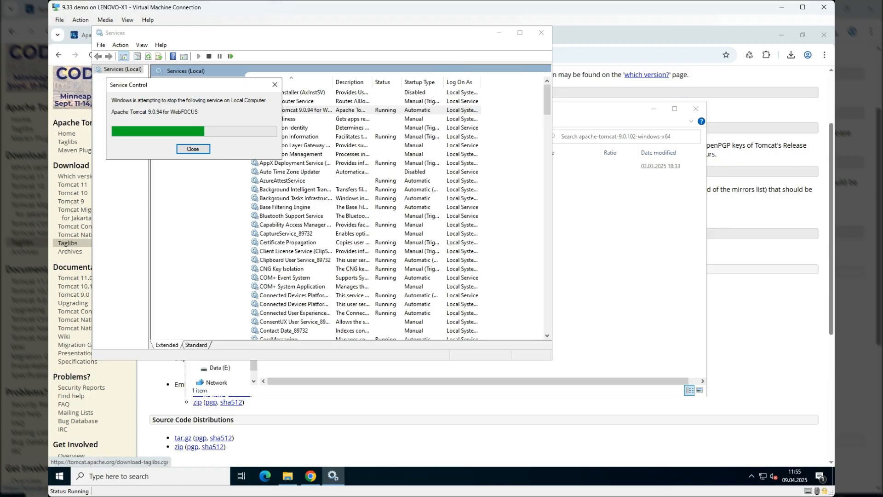
- Find the WebFOCUS ReportCaster WF93 service and stop it
left_click(277, 190)
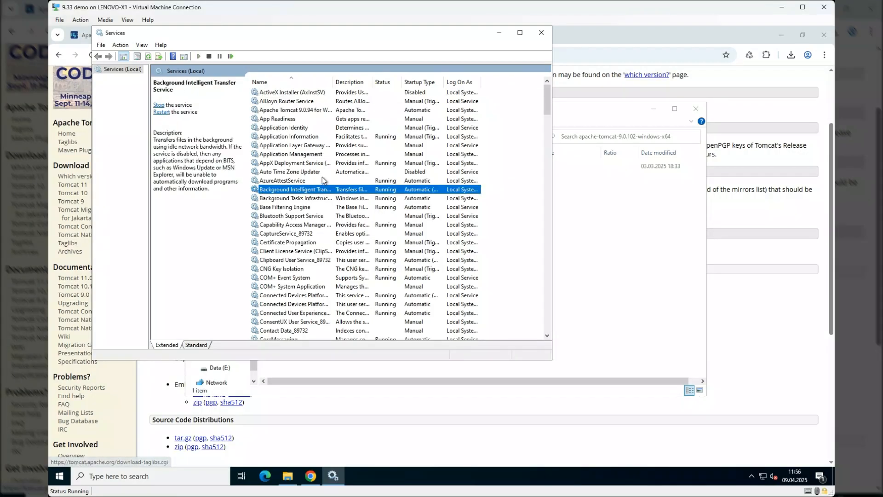
key("w")
key("e")
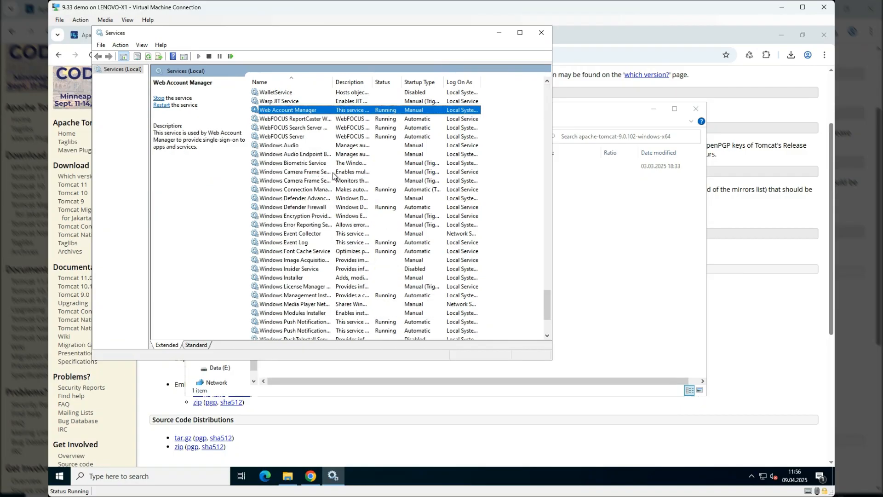
left_click(344, 119)
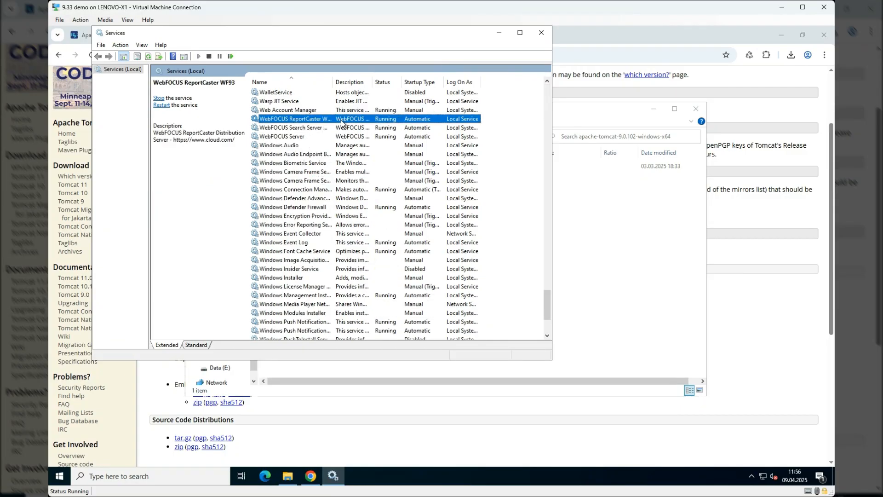
right_click(434, 120)
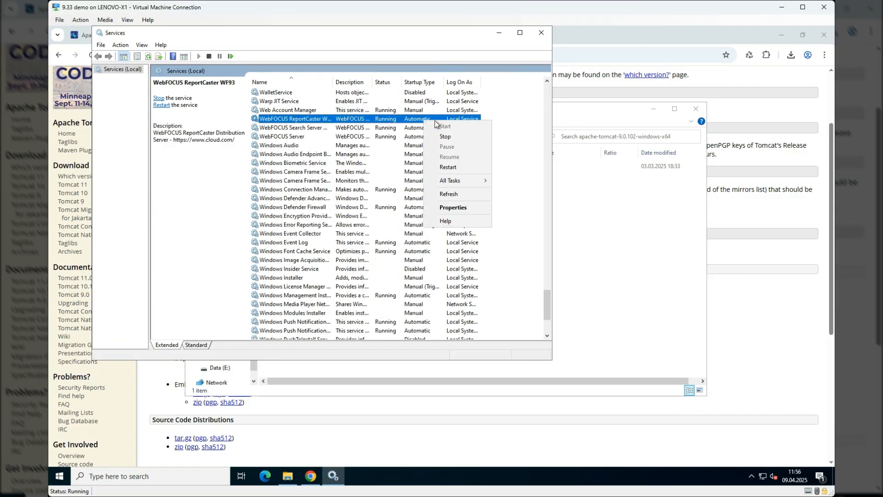
left_click(453, 136)
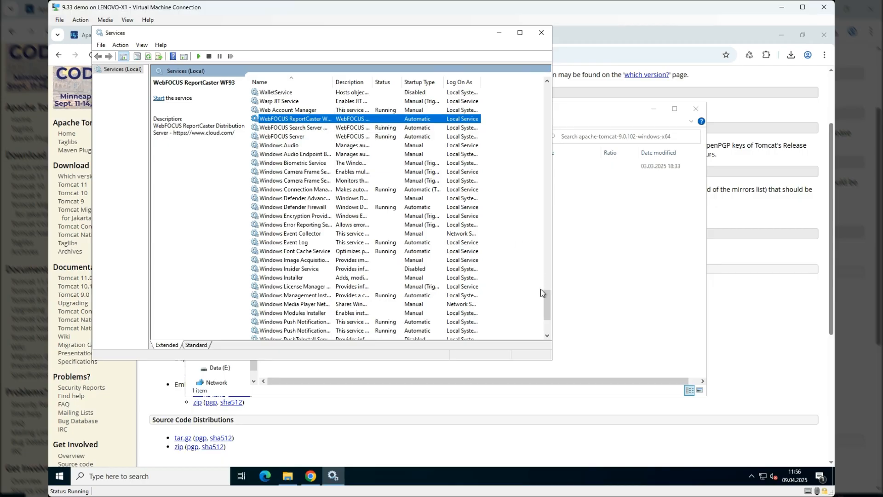
- Open an additional File Explorer window and move the Tomcat archive window aside
left_click(604, 290)
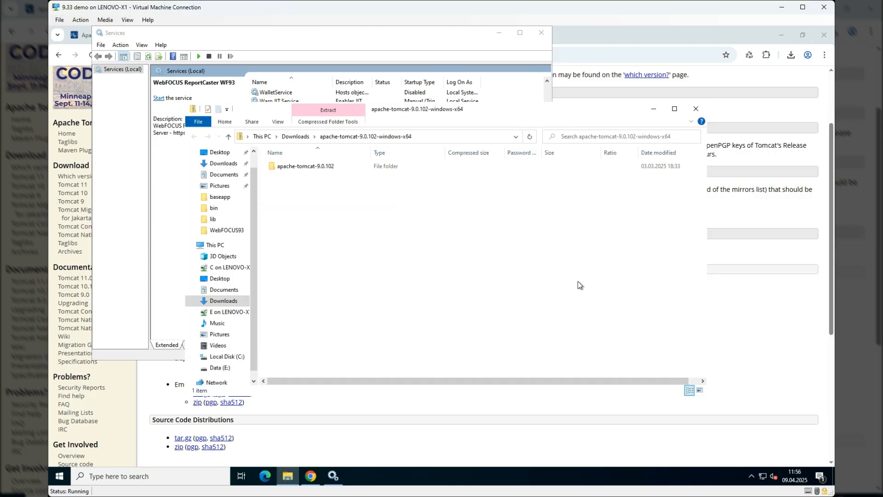
right_click(285, 481)
left_click(272, 430)
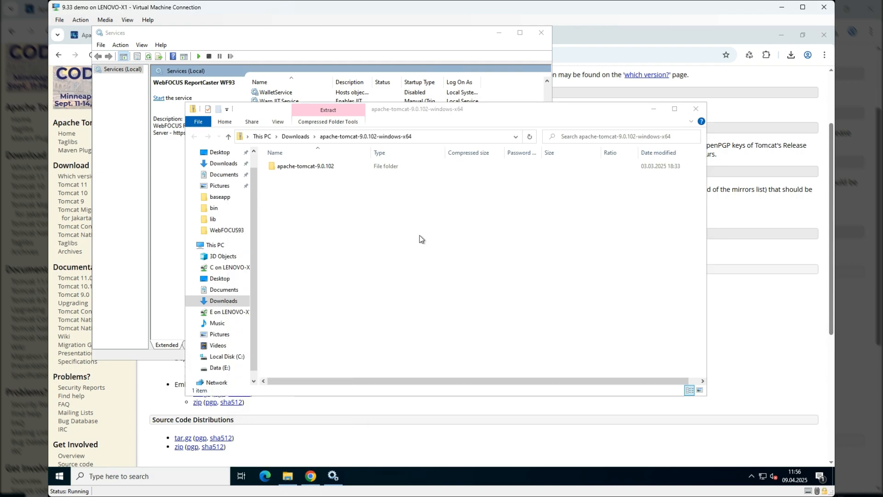
left_click_drag(481, 113, 673, 106)
- Delete the Catalina folder from E:\ibi\tomcat\work, granting administrator permission
left_click(417, 364)
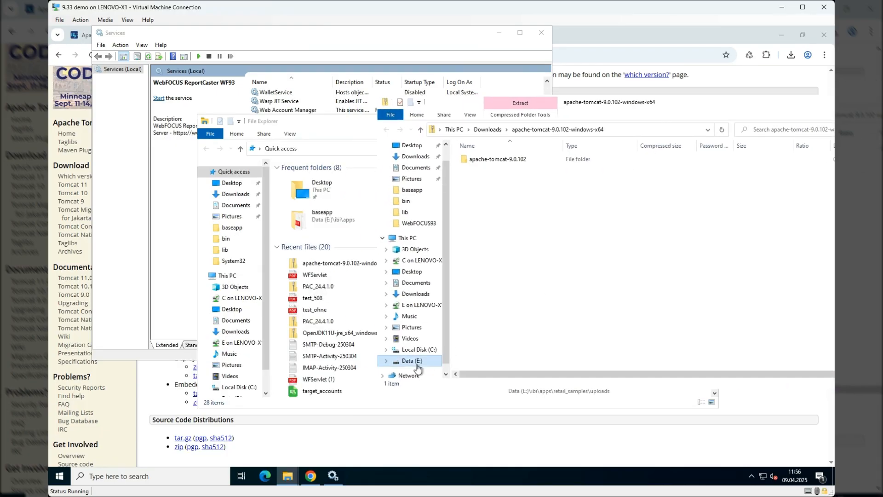
double_click(472, 170)
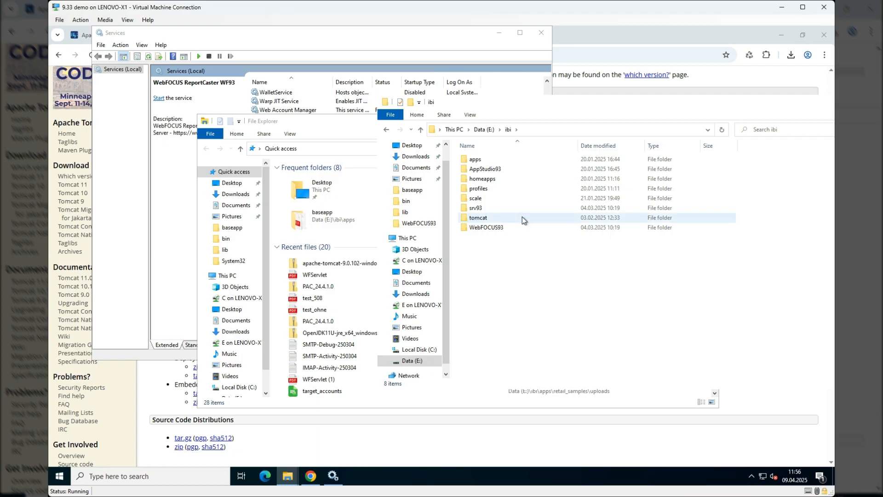
left_click(484, 223)
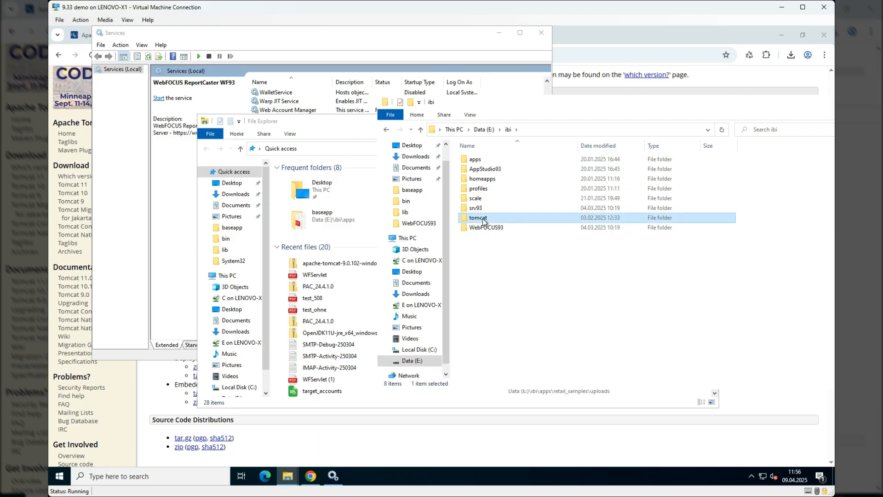
double_click(483, 220)
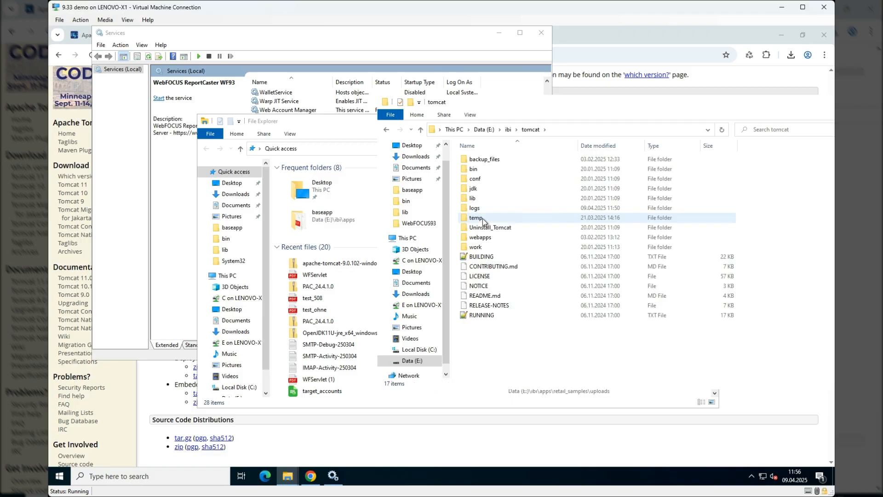
double_click(476, 247)
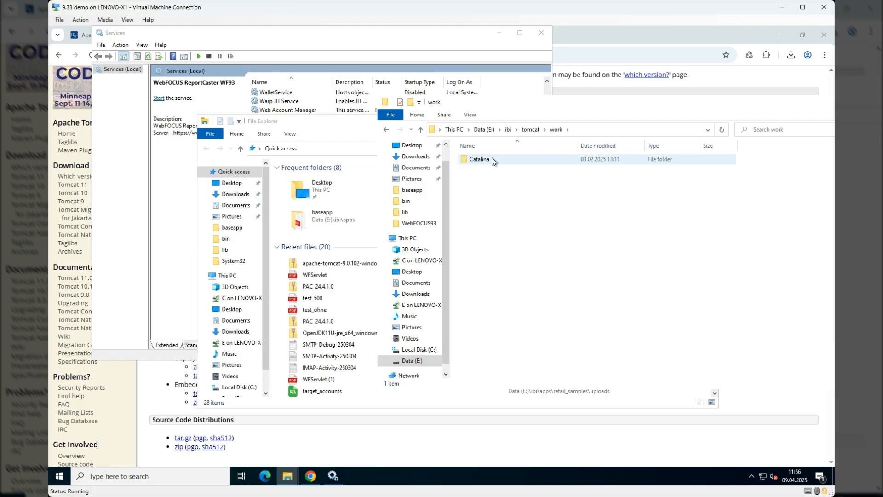
left_click(492, 158)
left_click(491, 159)
key("Delete")
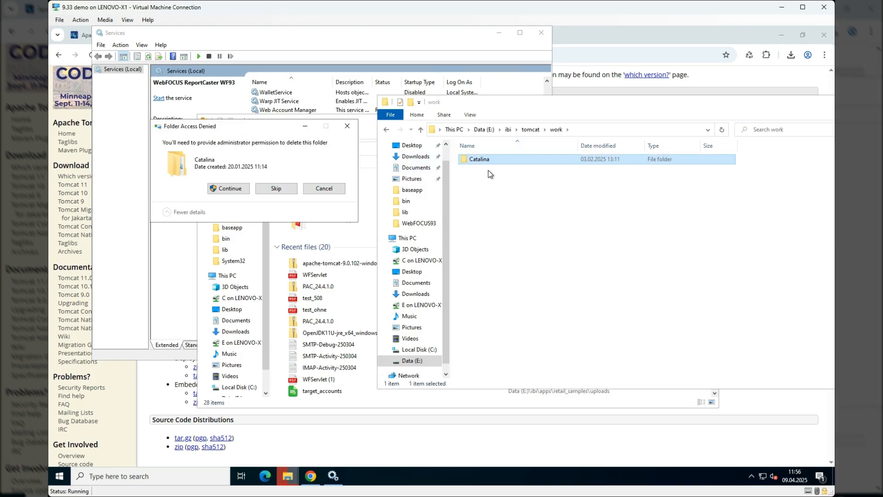
left_click(229, 188)
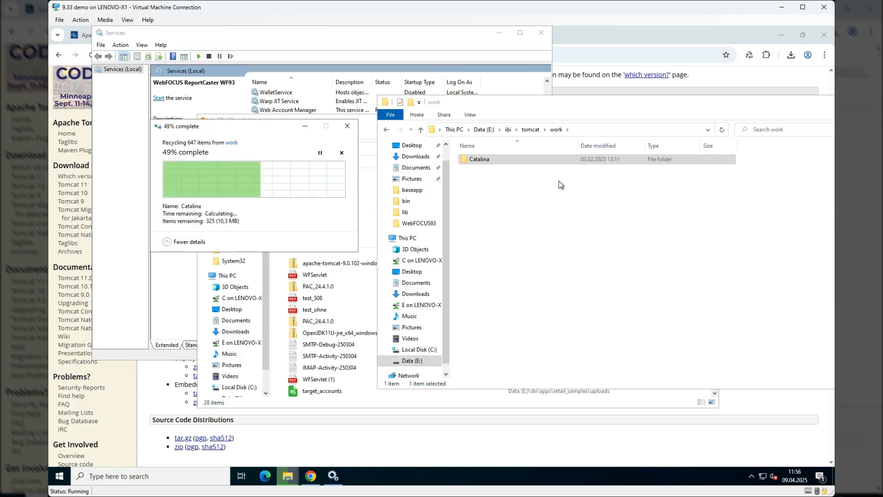
- Back up the tomcat folder in E:\ibi by compressing it with 7-Zip into tomcat.7z
left_click(531, 133)
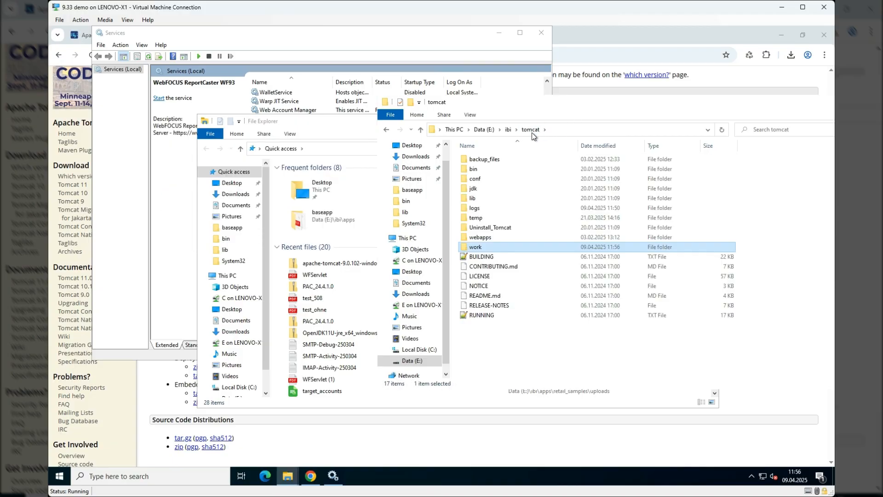
left_click(508, 131)
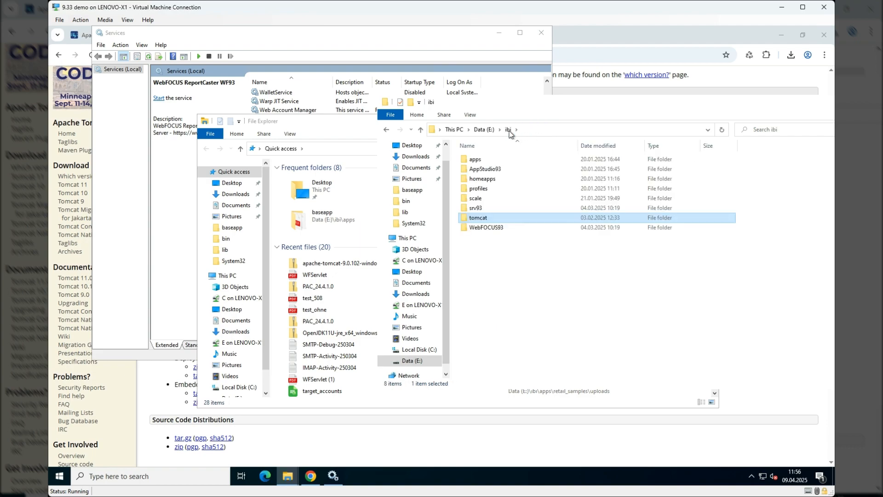
right_click(507, 219)
mouse_move(571, 265)
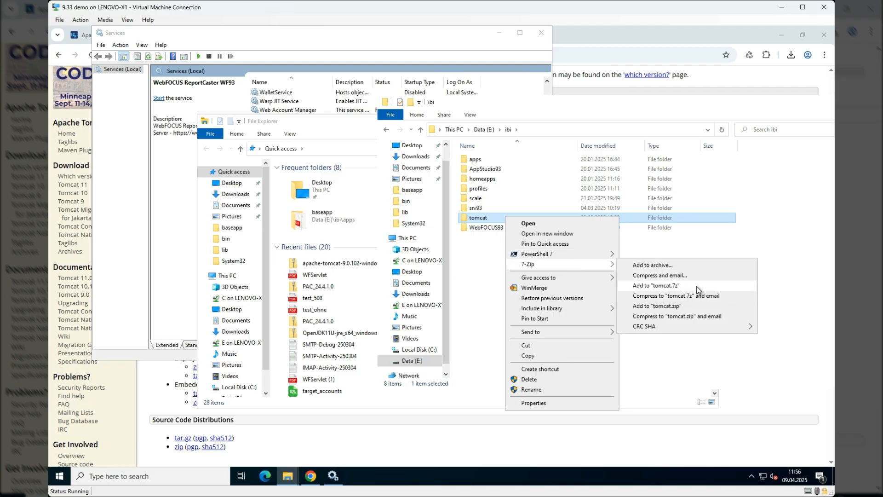
left_click(683, 288)
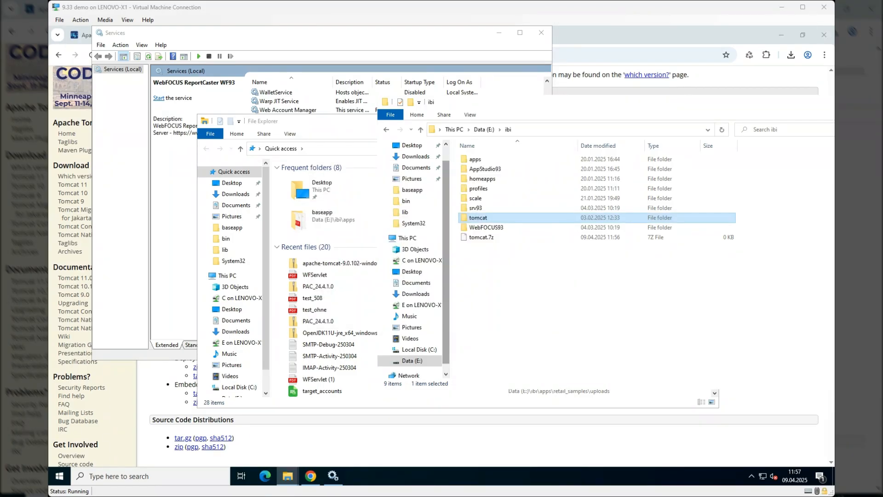
left_click(500, 238)
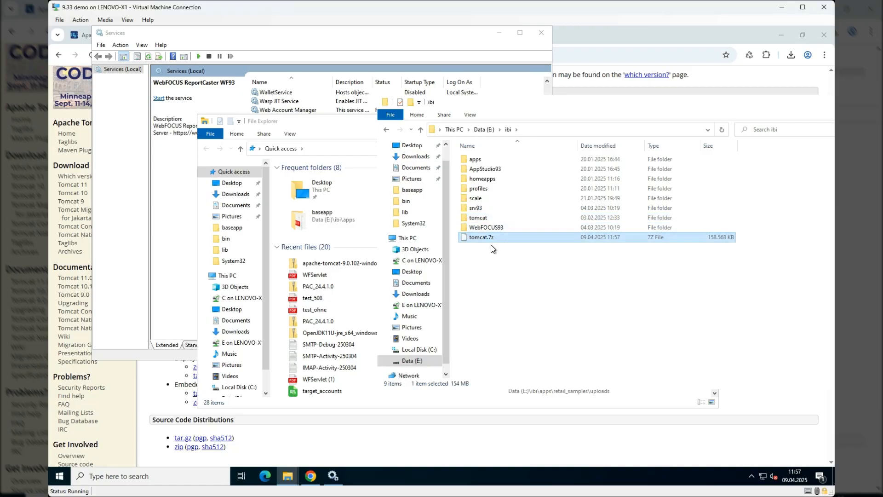
- Rename the tomcat folder in E:\ibi to tomcat_old, granting administrator permission
left_click(487, 219)
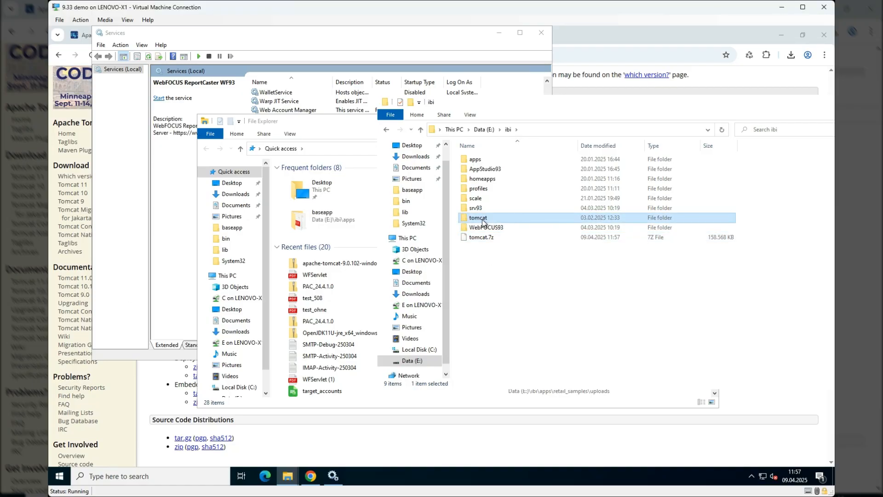
left_click_drag(483, 222, 506, 222)
left_click(480, 268)
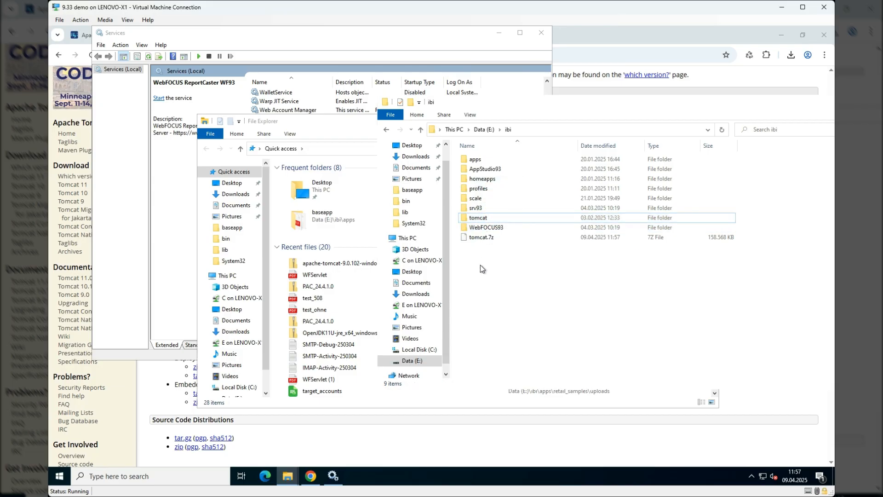
right_click(480, 265)
left_click(493, 219)
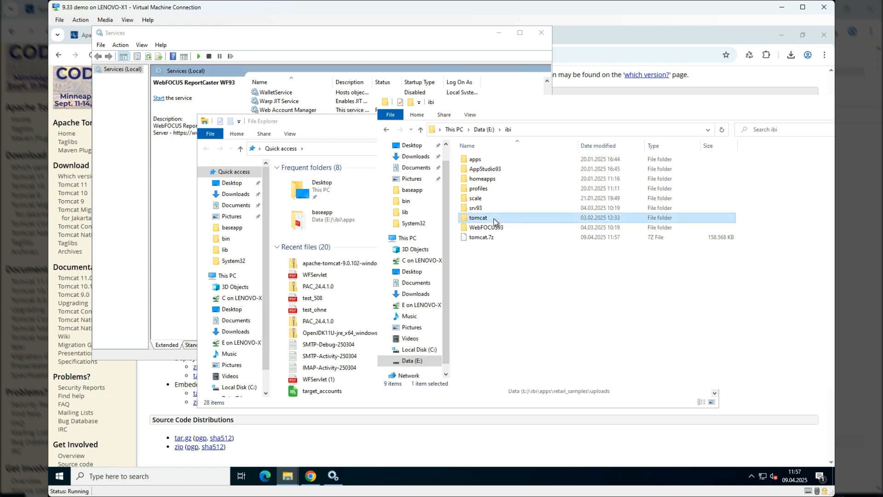
left_click(495, 216)
type("_old")
key("Return")
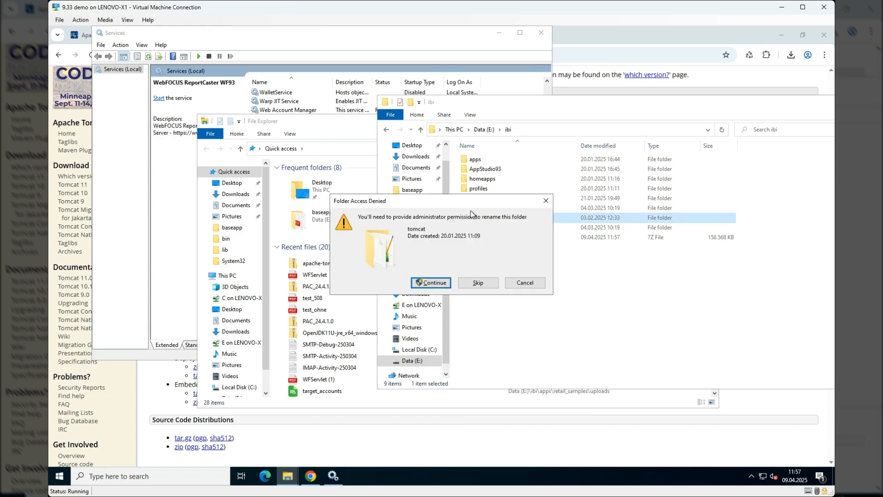
left_click(429, 285)
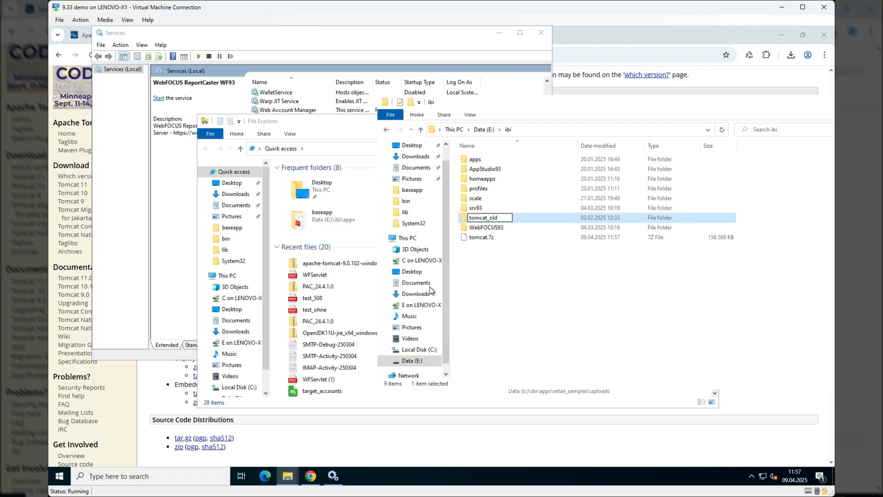
- Create a new folder named tomcat in E:\ibi and open it
right_click(487, 277)
mouse_move(539, 397)
left_click(636, 396)
type("tomcat")
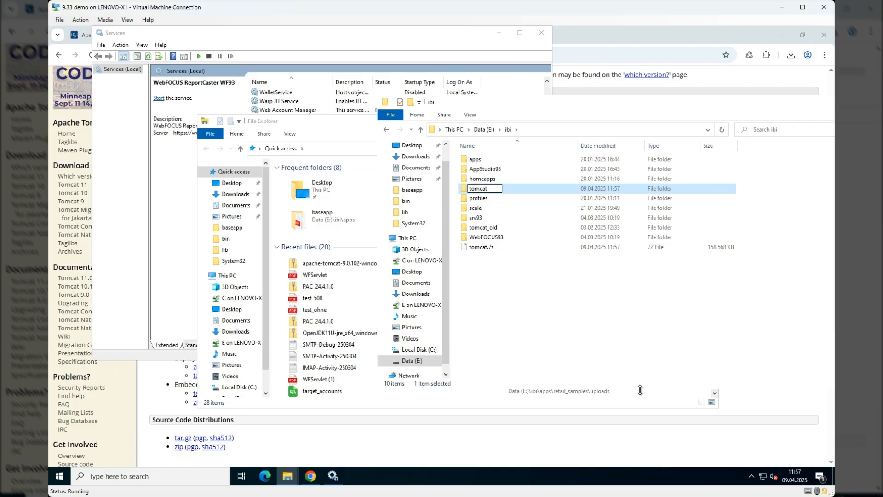
key("Return")
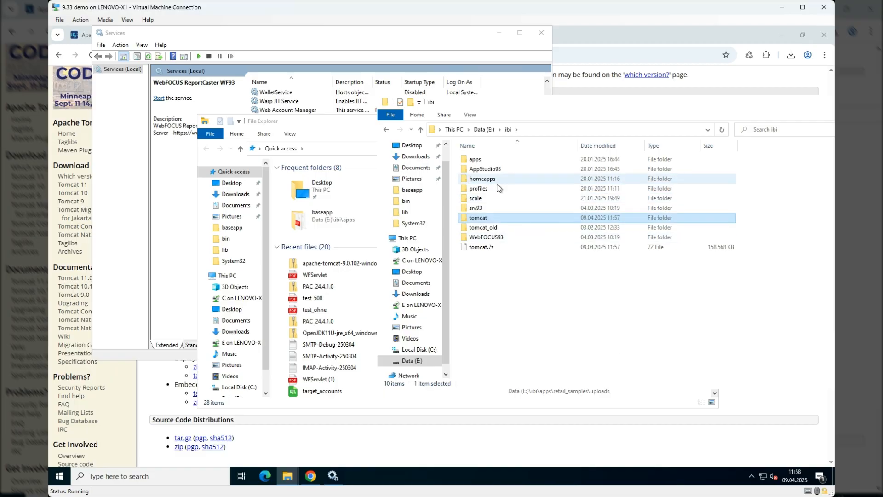
double_click(487, 218)
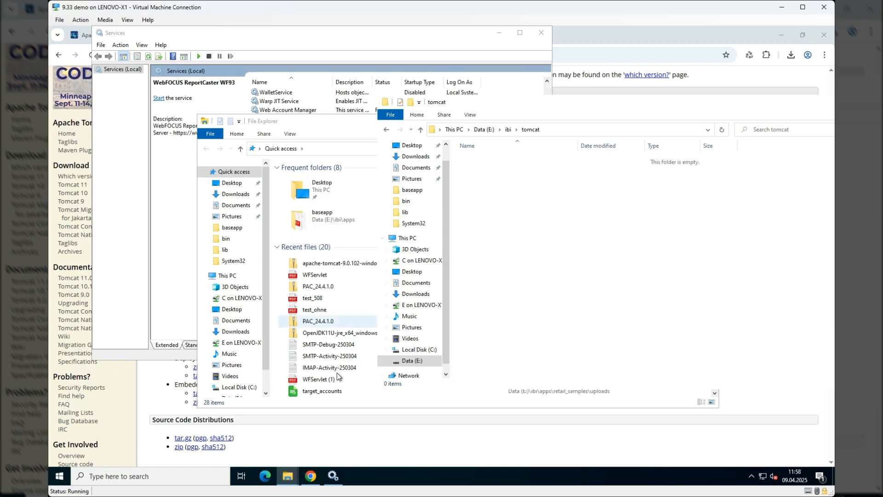
- Minimize the Services and browser windows and open the apache-tomcat-9.0.102 folder inside the apache-tomcat-9.0.102-windows-x64 archive
mouse_move(285, 480)
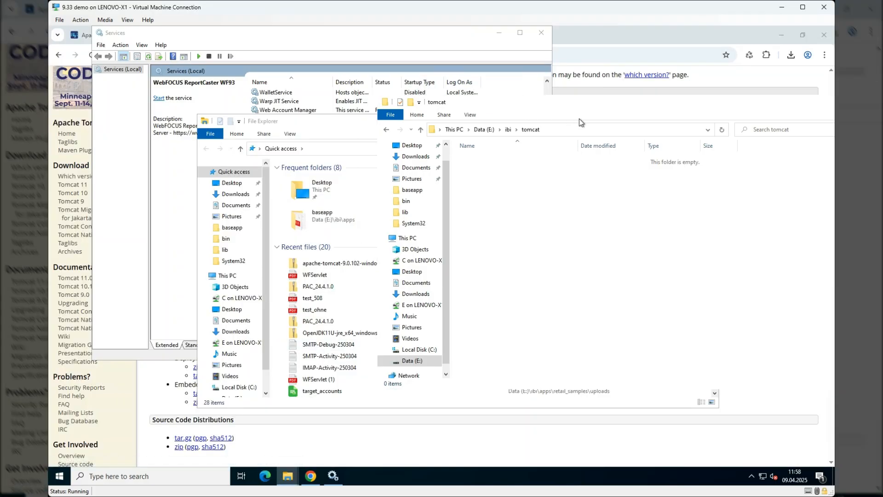
left_click(499, 33)
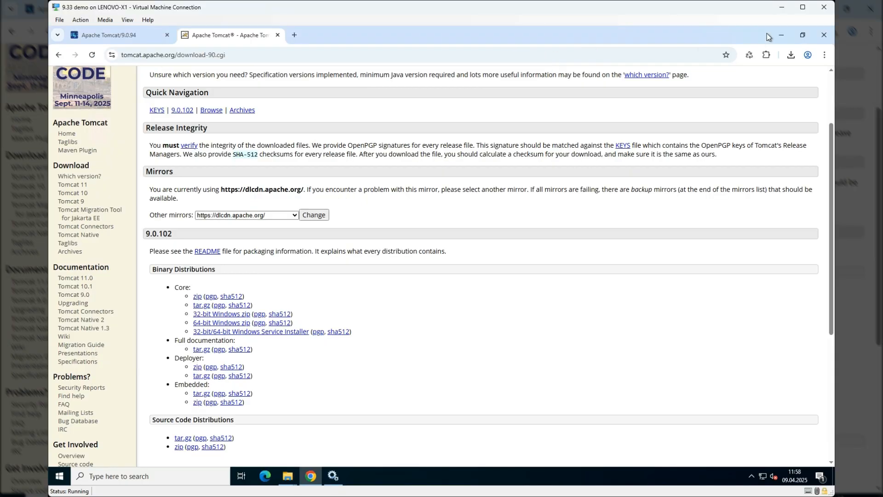
left_click(782, 33)
left_click_drag(350, 122, 235, 103)
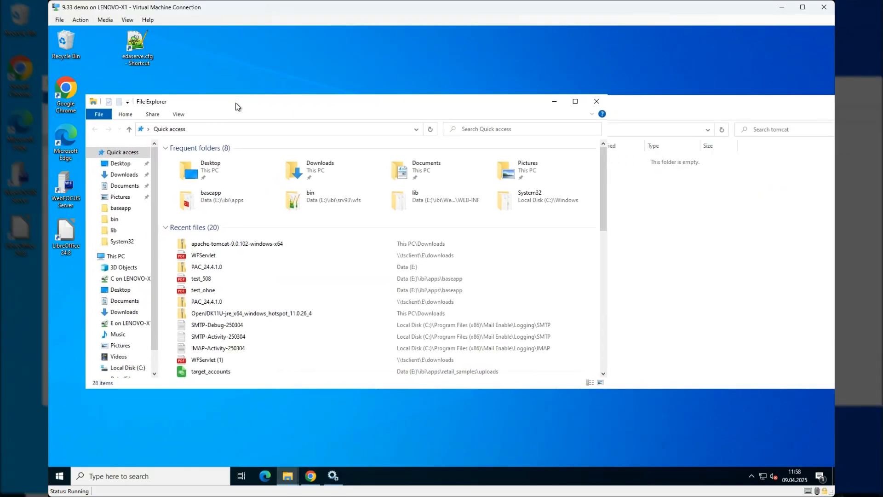
double_click(233, 244)
left_click(199, 160)
double_click(198, 159)
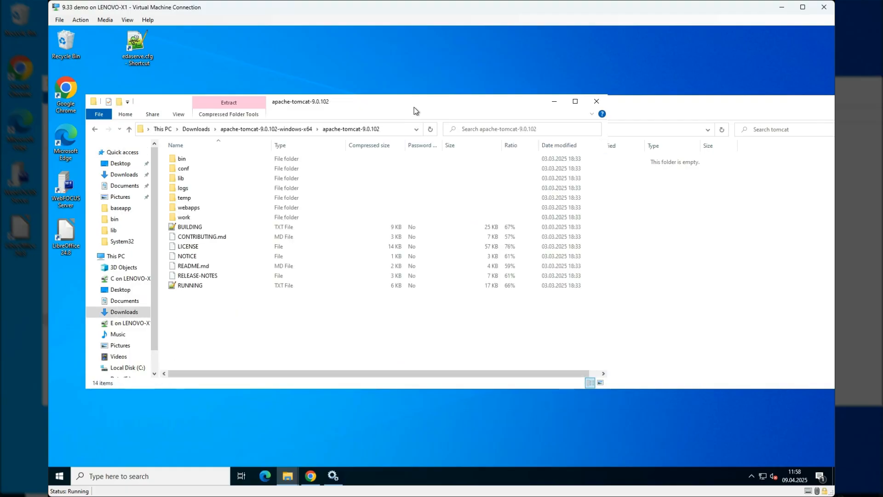
- Arrange the archive window and the empty E:\ibi\tomcat window so both are accessible on the desktop
left_click_drag(416, 103, 754, 226)
left_click(826, 146)
left_click_drag(825, 145, 762, 201)
left_click_drag(762, 201, 461, 184)
left_click_drag(532, 100, 271, 51)
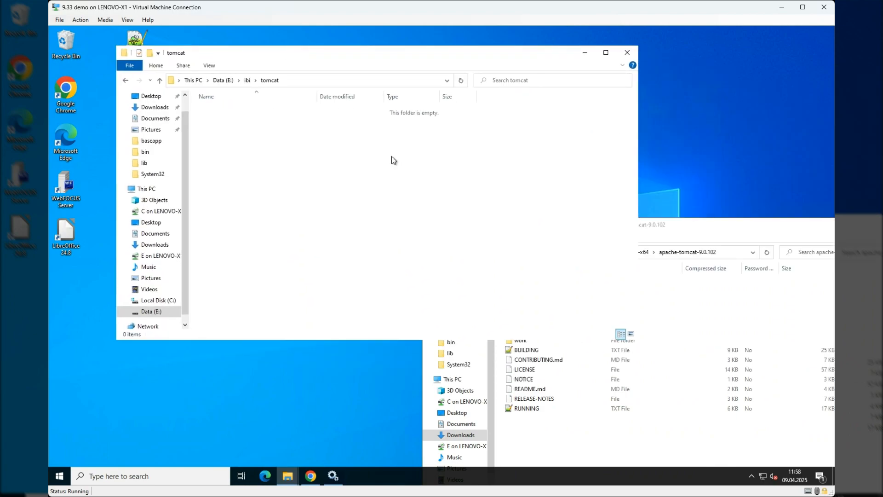
- Copy all contents of the archive's apache-tomcat-9.0.102 folder into E:\ibi\tomcat
left_click(558, 448)
key("ctrl+a")
left_click_drag(534, 408, 337, 193)
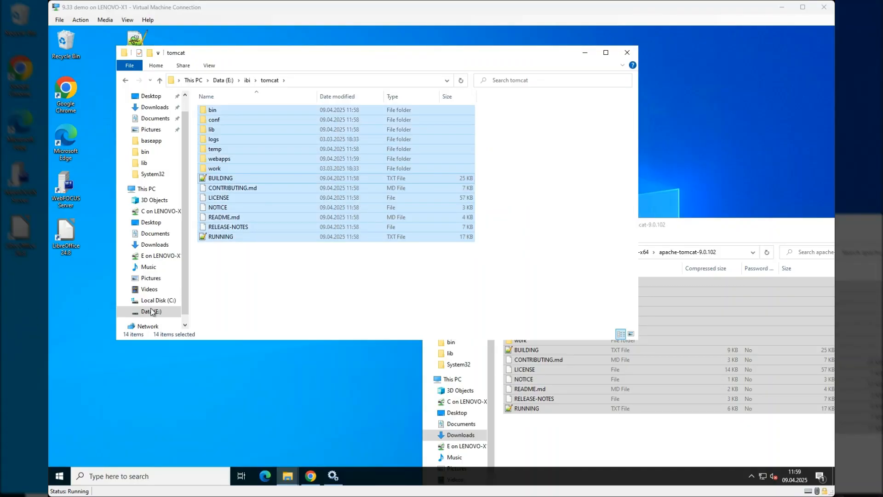
left_click(335, 309)
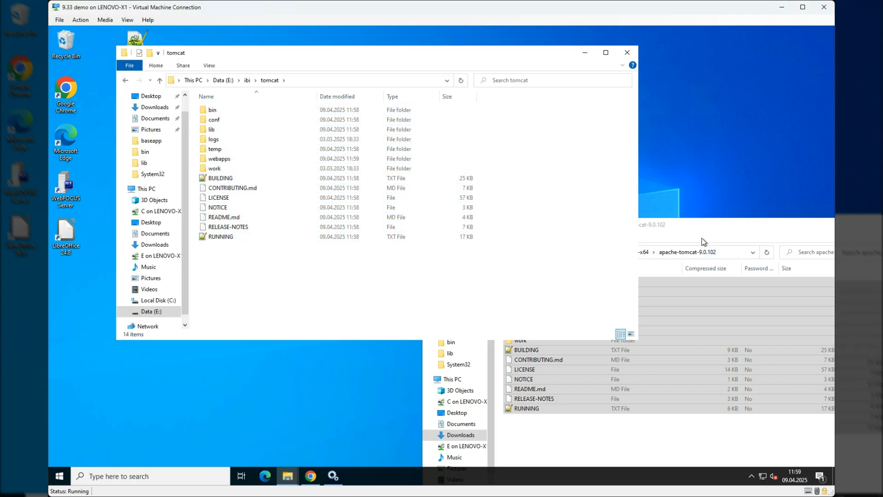
- Navigate the File Explorer window showing the archive to E:\ibi\tomcat_old
left_click_drag(704, 229, 694, 157)
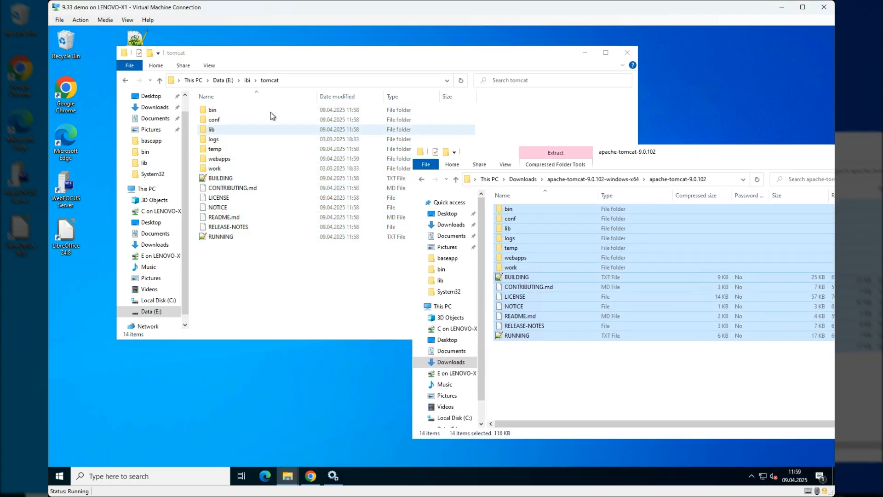
left_click(352, 82)
key("ctrl+c")
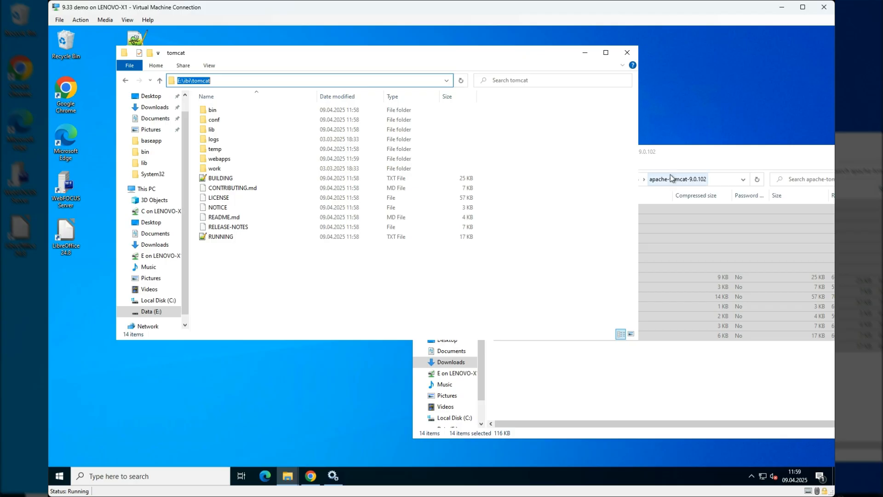
left_click(729, 179)
key("ctrl+v")
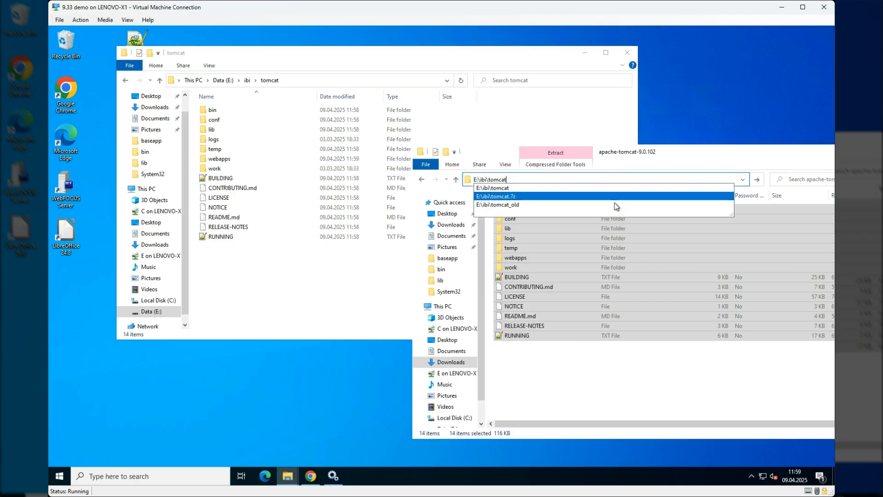
left_click(611, 204)
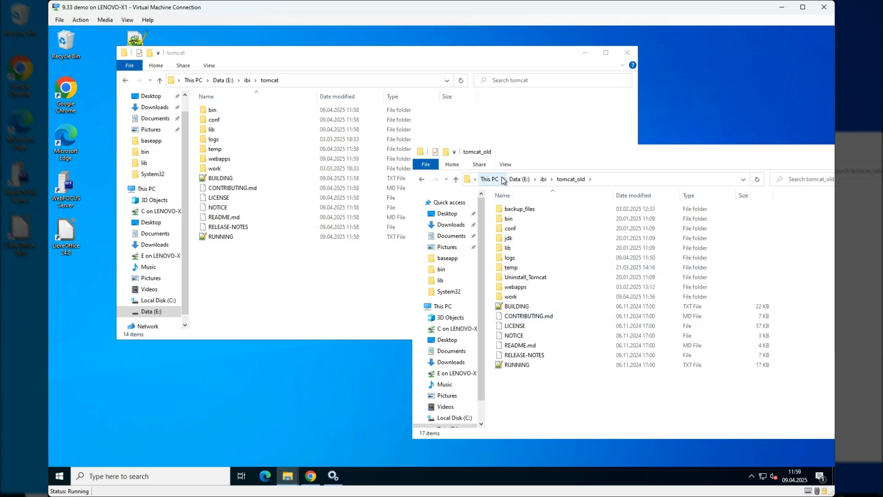
- Launch WinMerge and open the selection of files or folders for a new comparison
left_click(171, 475)
type("w")
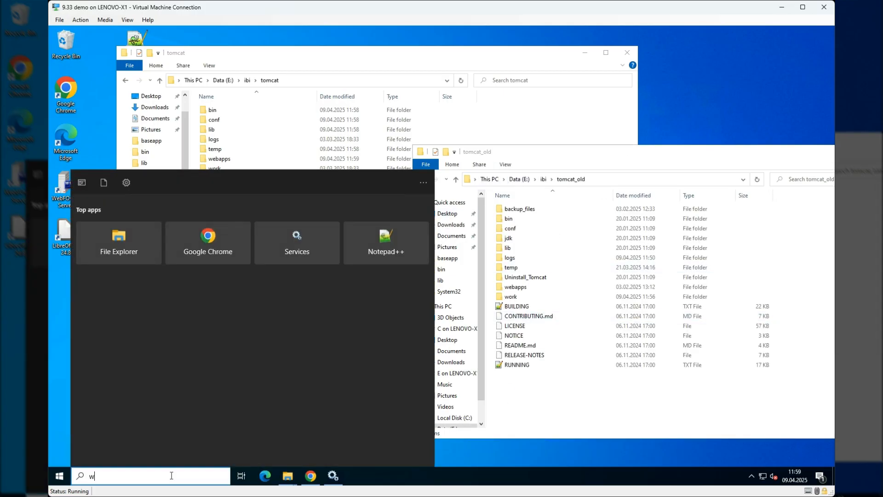
type("inm")
left_click(181, 229)
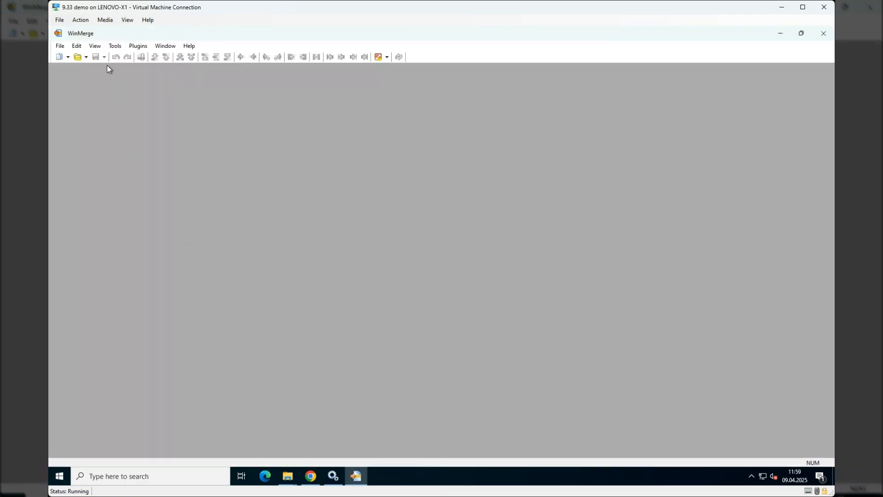
left_click(78, 56)
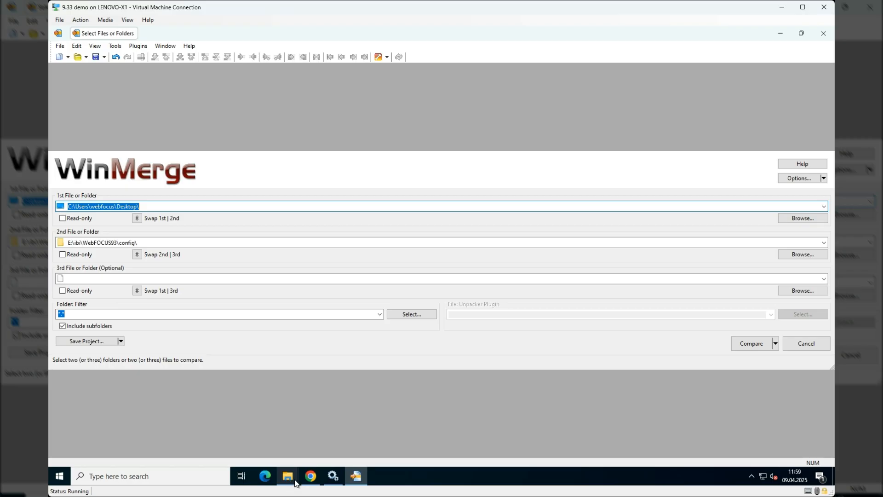
- Compare E:\ibi\tomcat_old as the first folder with E:\ibi\tomcat as the second folder
mouse_move(288, 478)
left_click(248, 453)
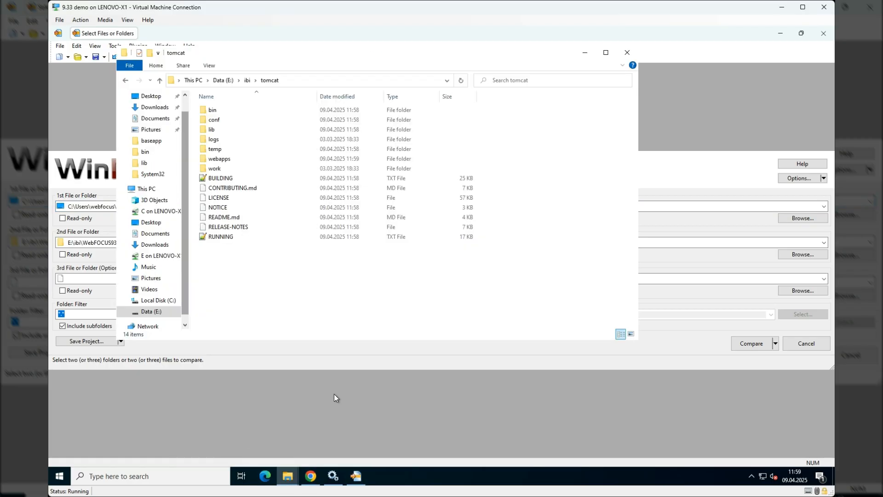
left_click(329, 80)
key("ctrl+c")
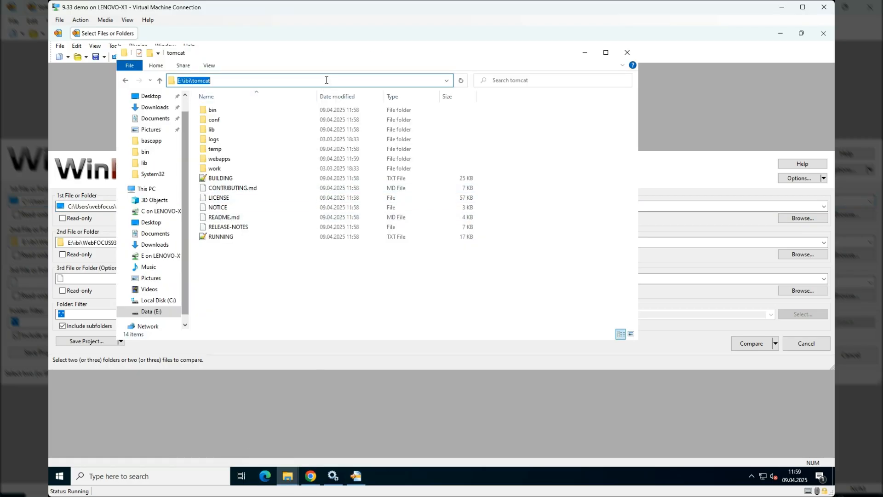
left_click(92, 245)
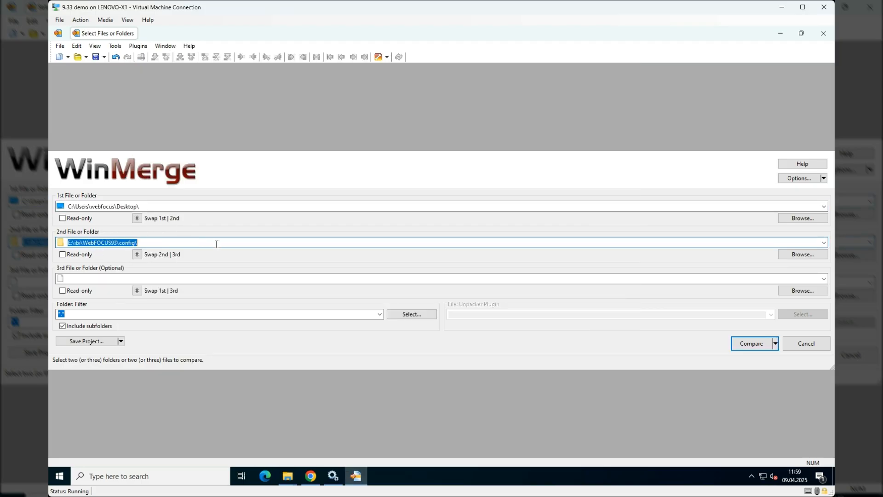
key("ctrl+v")
left_click(199, 208)
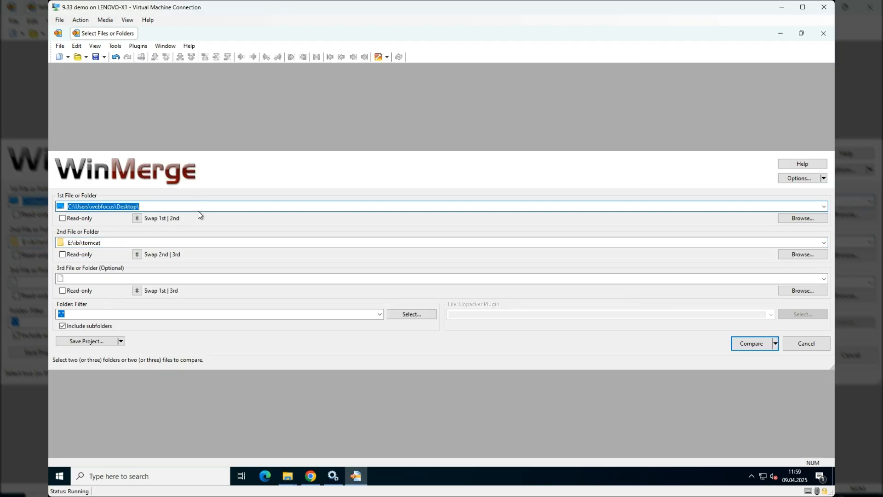
key("ctrl+v")
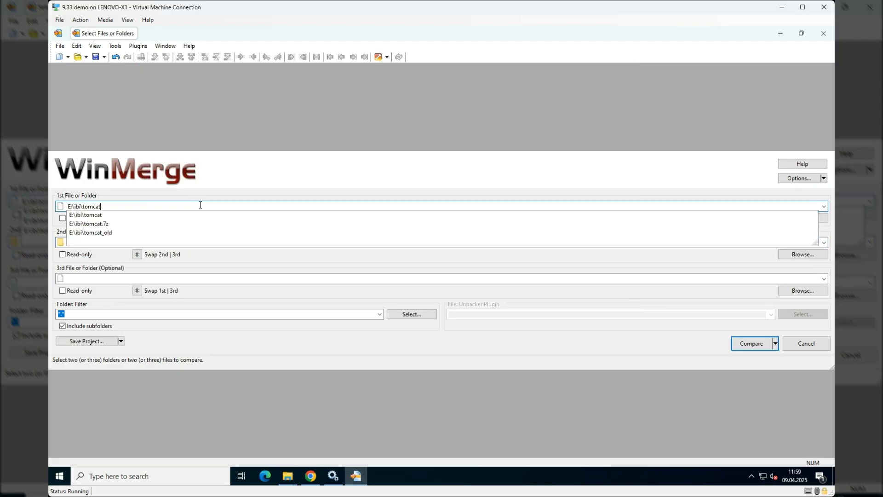
left_click(125, 235)
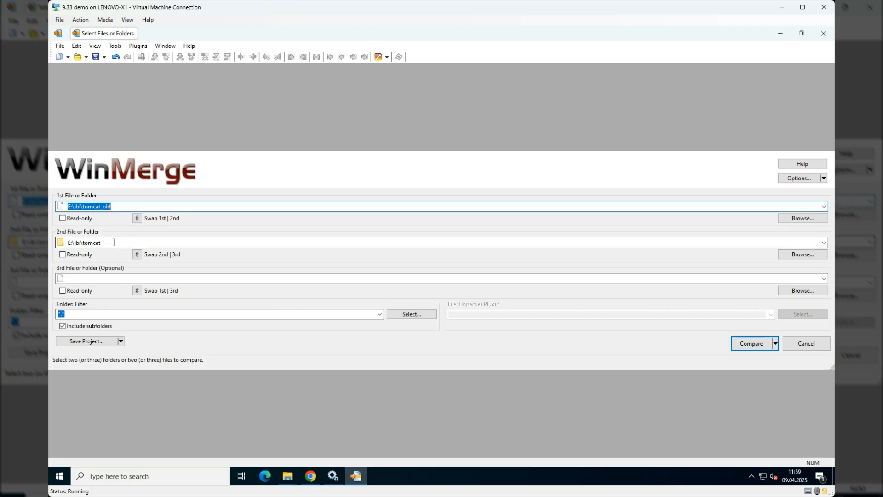
left_click(751, 343)
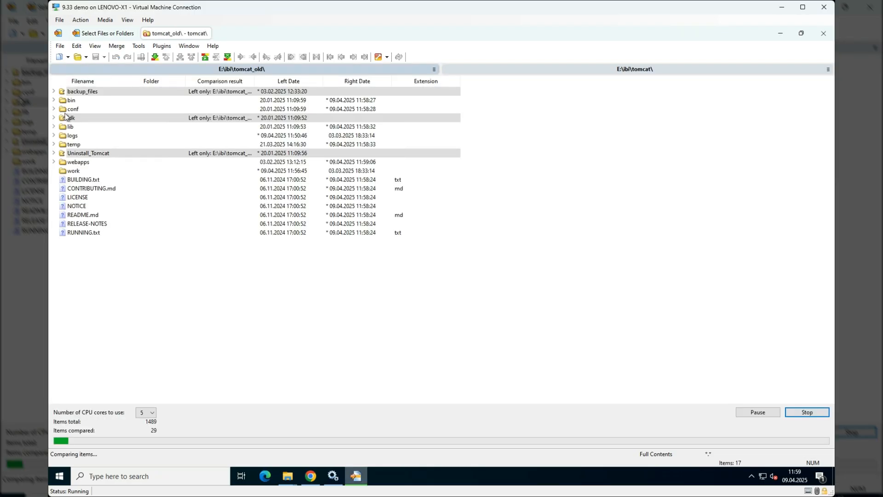
- Filter the folder comparison to hide binary files and identical items
left_click(94, 45)
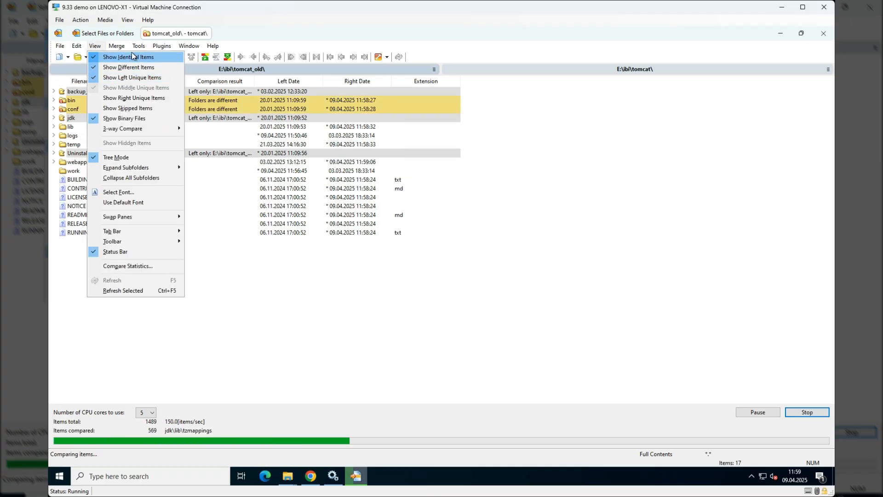
left_click(147, 118)
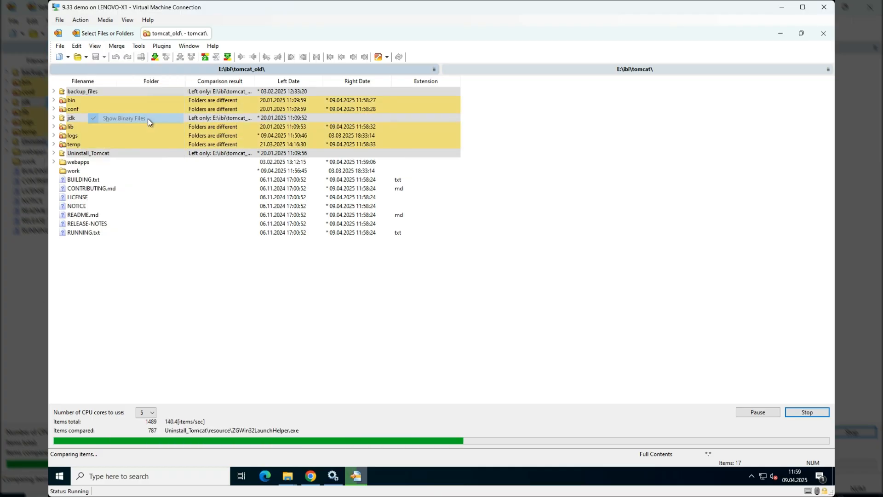
left_click(101, 47)
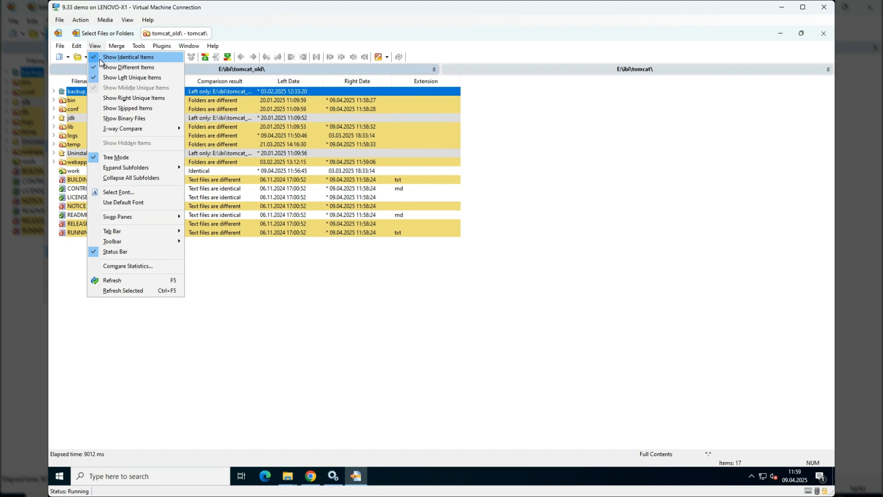
left_click(100, 58)
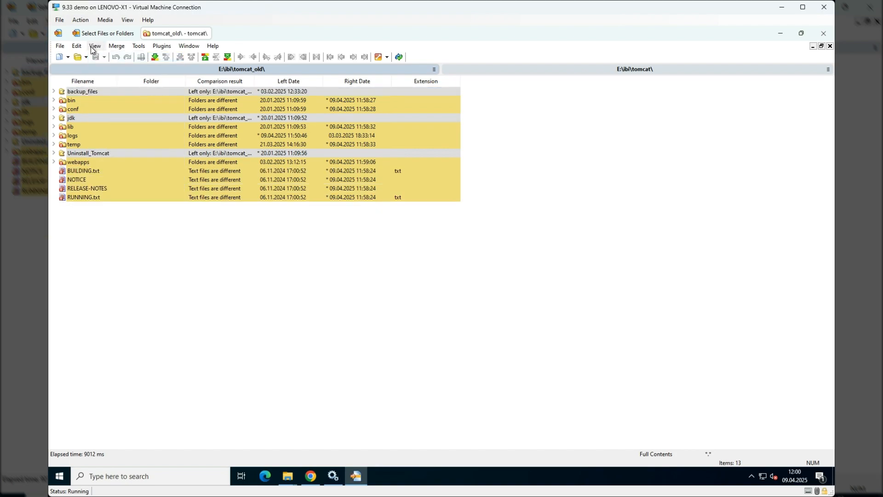
left_click(94, 47)
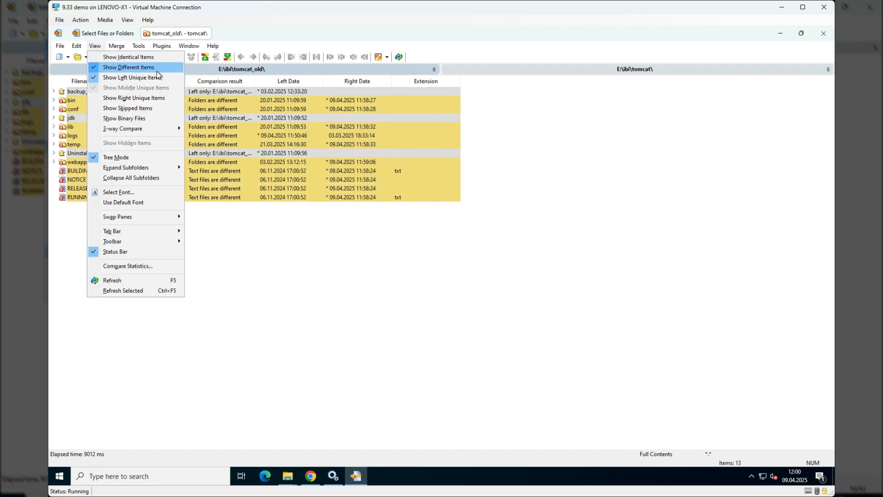
left_click(152, 98)
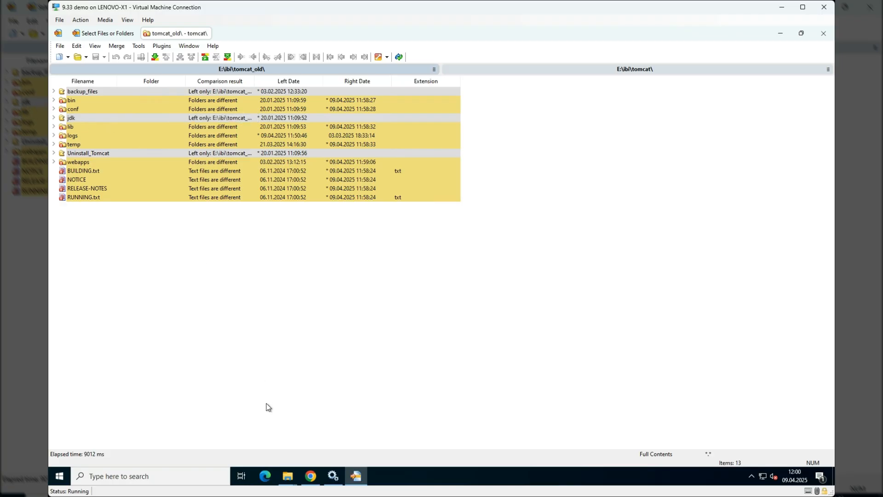
- Copy the jdk folder from E:\ibi\tomcat_old into E:\ibi\tomcat in File Explorer, and refresh the WinMerge folder comparison
mouse_move(284, 480)
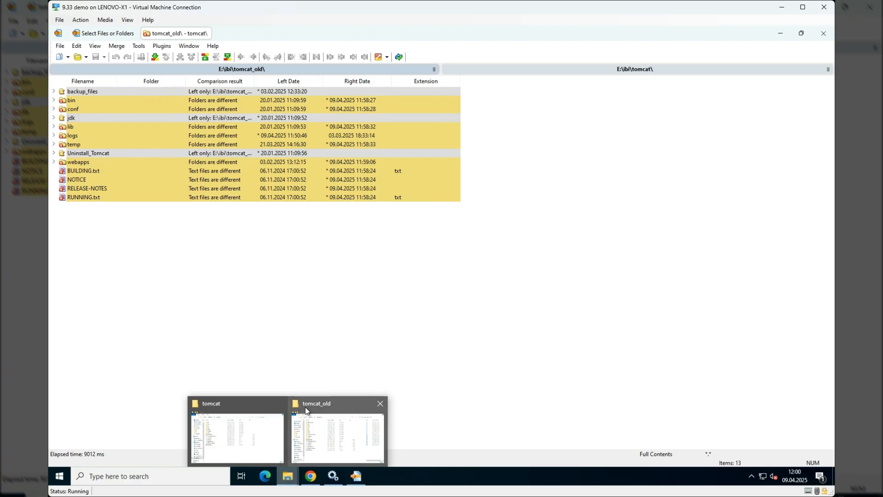
mouse_move(343, 443)
left_click(241, 427)
mouse_move(286, 481)
left_click(350, 454)
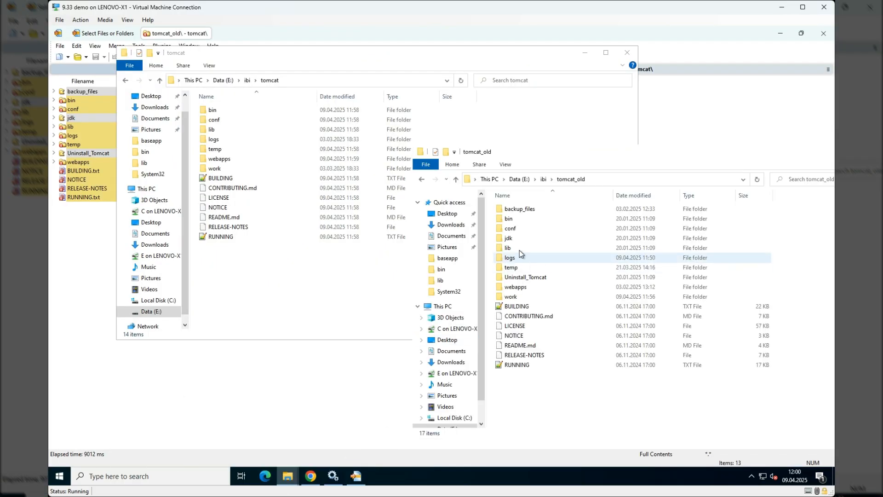
left_click_drag(521, 242, 244, 277)
left_click(289, 302)
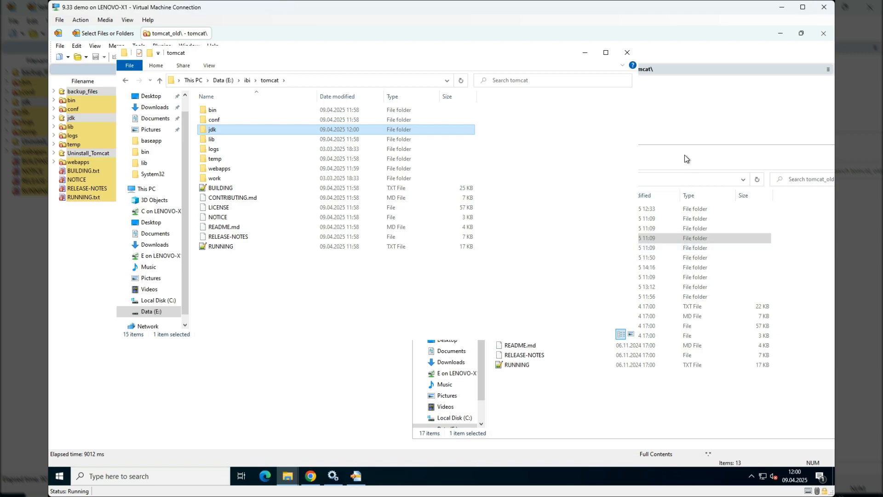
left_click(89, 287)
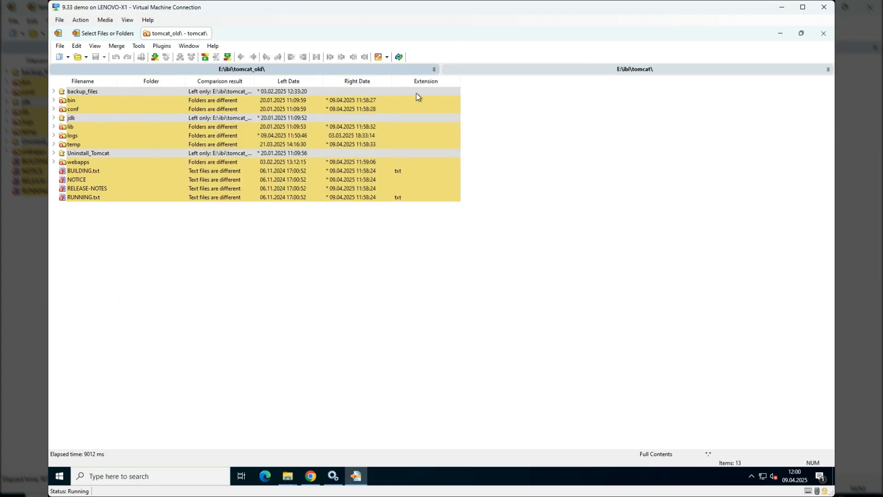
left_click(399, 57)
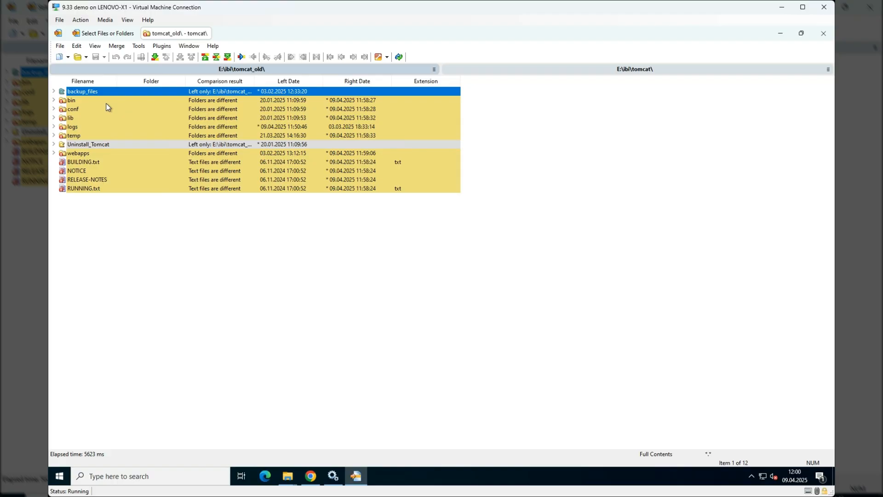
- Expand the conf folder in the comparison, and open the conf folders of E:\ibi\tomcat_old and E:\ibi\tomcat in File Explorer
double_click(75, 110)
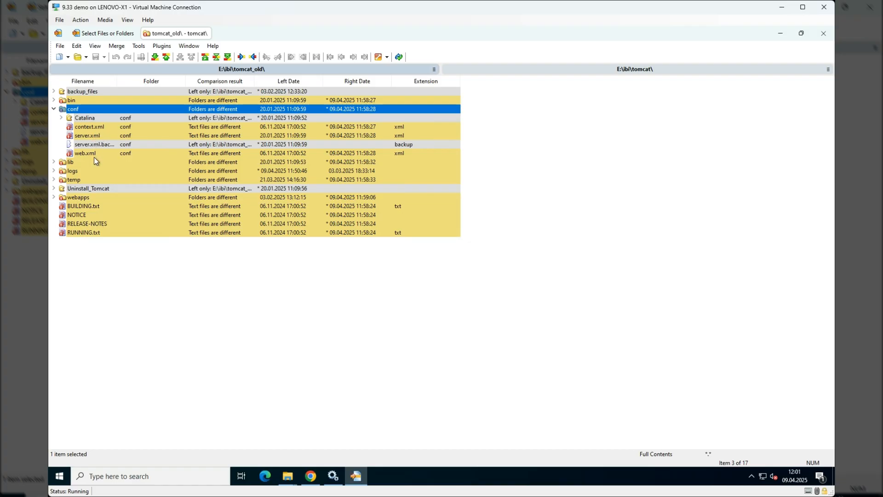
mouse_move(334, 483)
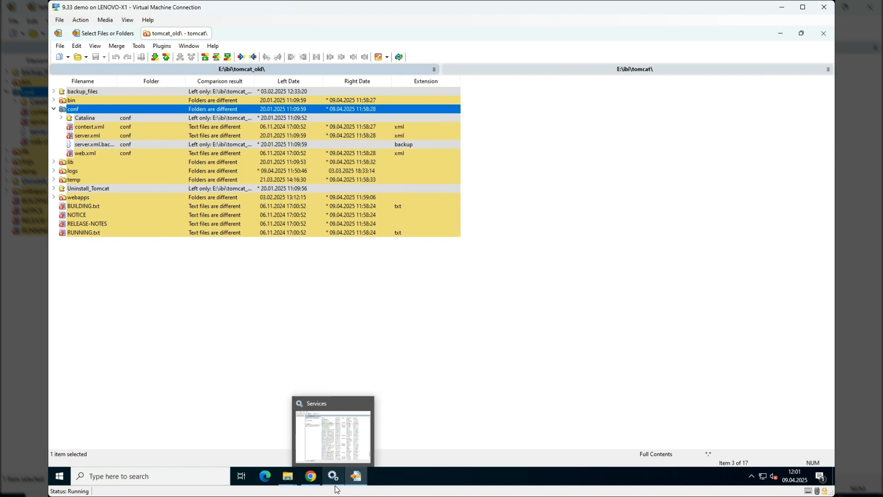
left_click(287, 477)
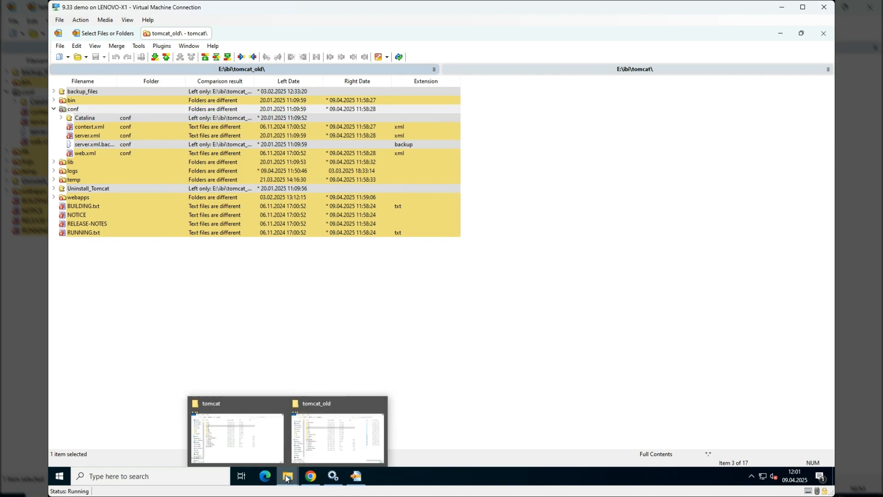
left_click(259, 452)
left_click(287, 477)
left_click(363, 451)
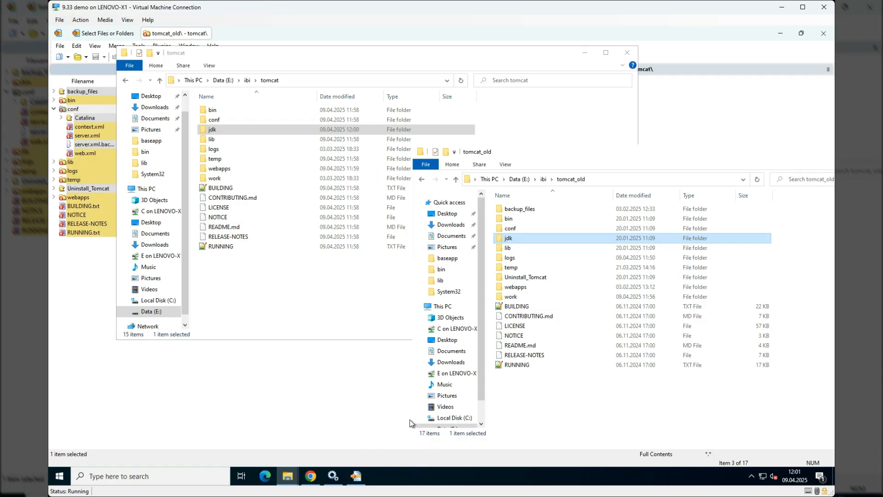
double_click(556, 228)
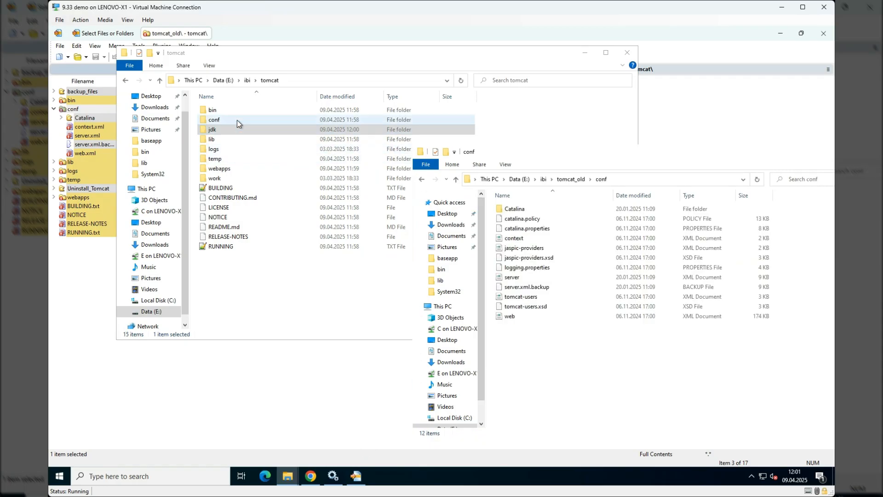
double_click(236, 120)
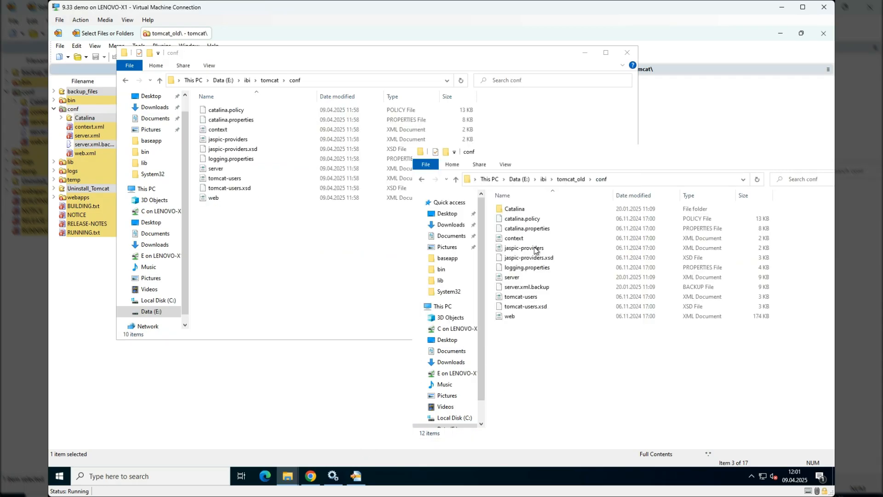
- Copy the Catalina folder from E:\ibi\tomcat_old\conf into E:\ibi\tomcat\conf
left_click(521, 211)
left_click_drag(524, 208, 277, 242)
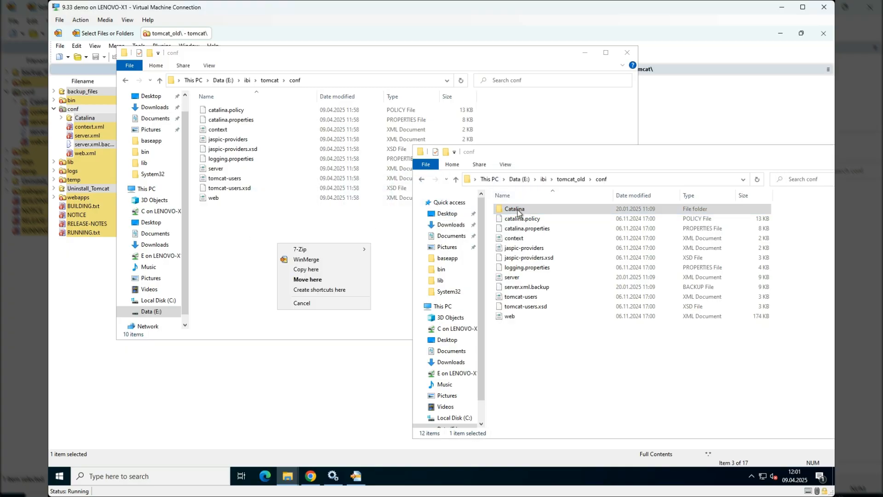
left_click(345, 269)
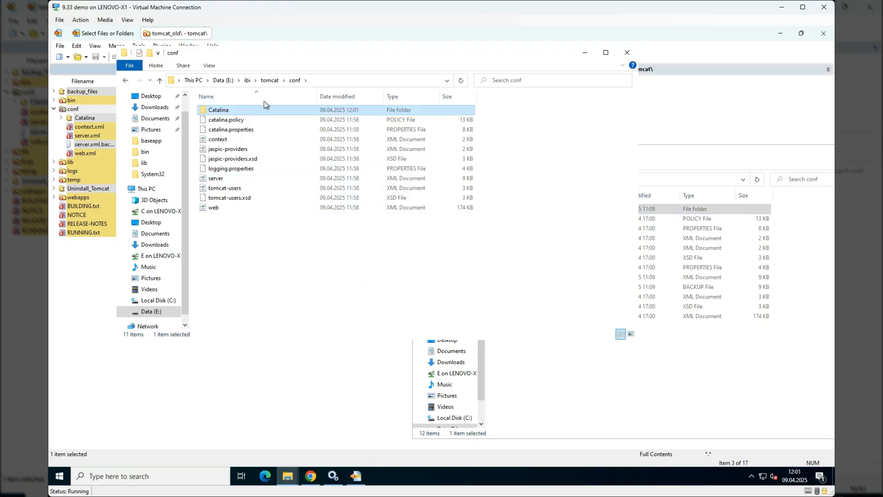
left_click(654, 184)
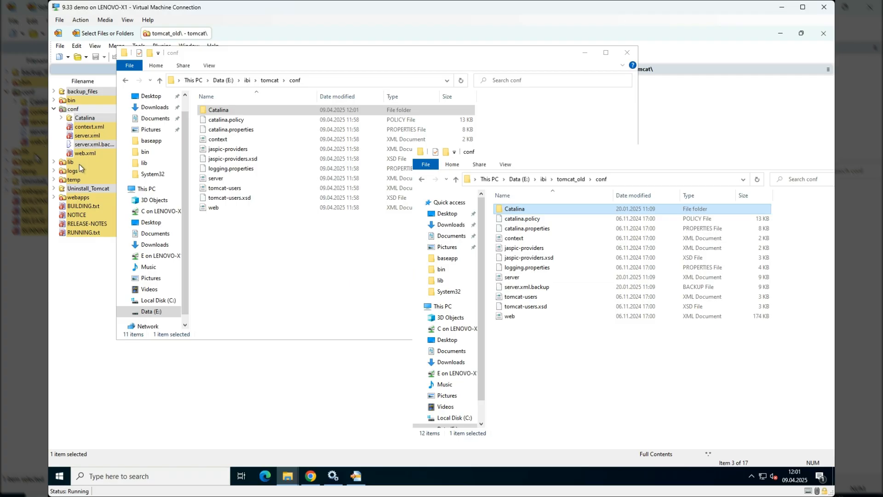
- Copy server.xml from E:\ibi\tomcat_old\conf into E:\ibi\tomcat\conf, replacing the existing file
left_click(510, 277)
left_click_drag(515, 278, 249, 261)
left_click(283, 288)
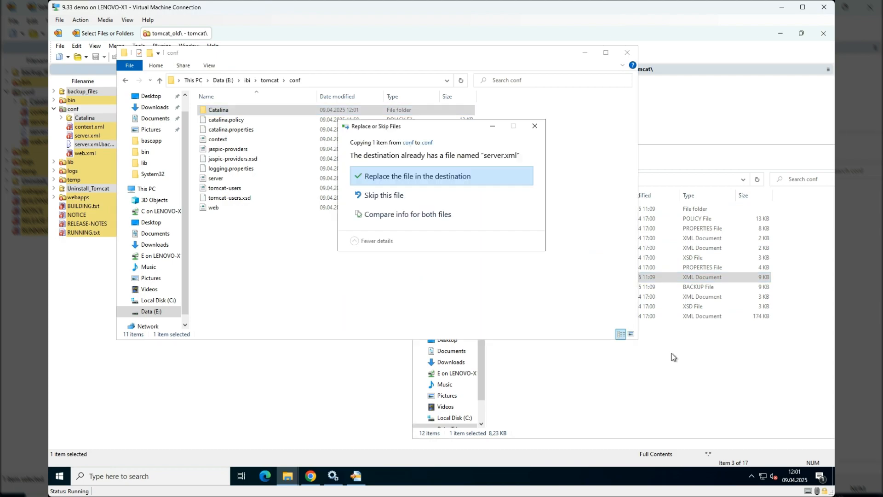
left_click(427, 178)
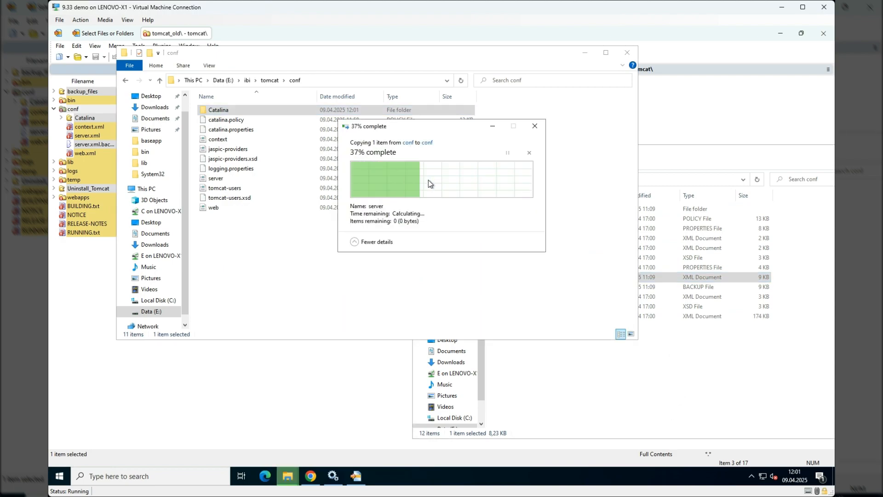
left_click(584, 412)
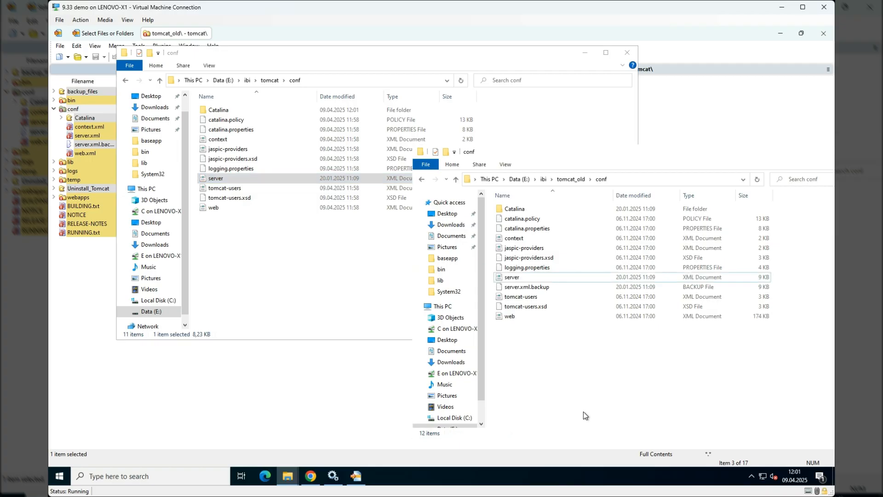
- Examine the differences between the old and new conf\web.xml in WinMerge, and close the program
double_click(91, 152)
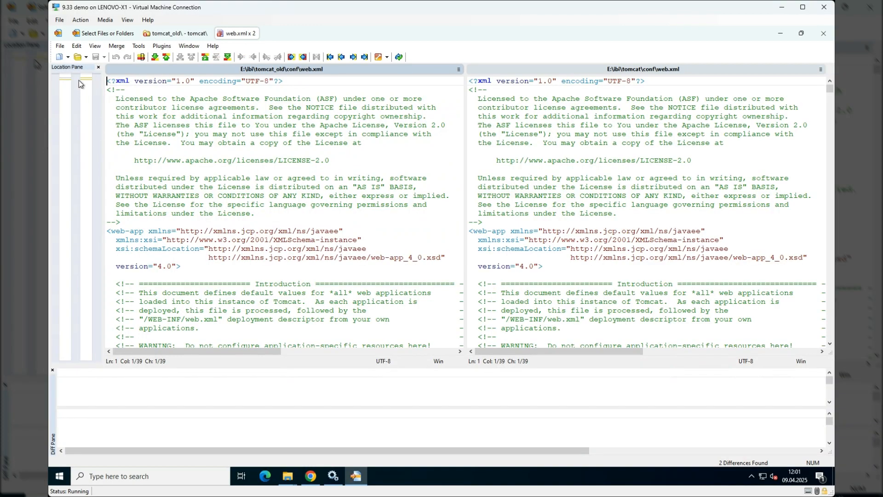
scroll(242, 196, "up", 8)
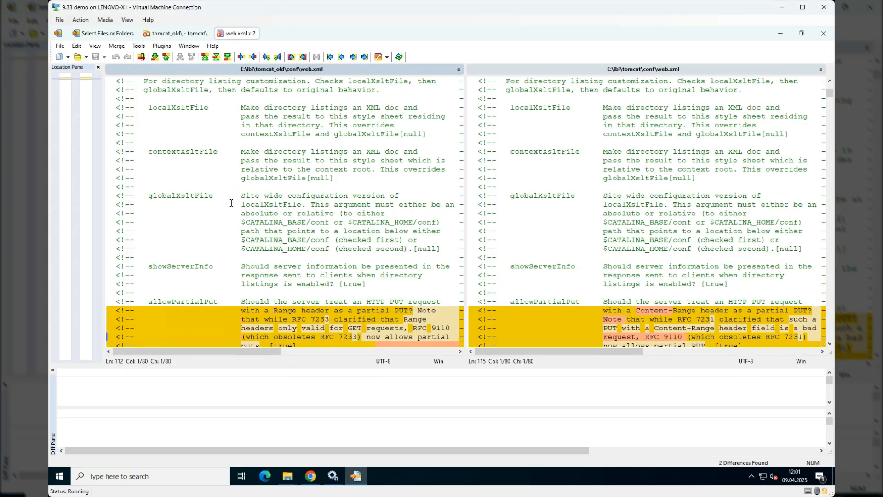
scroll(232, 207, "down", 2)
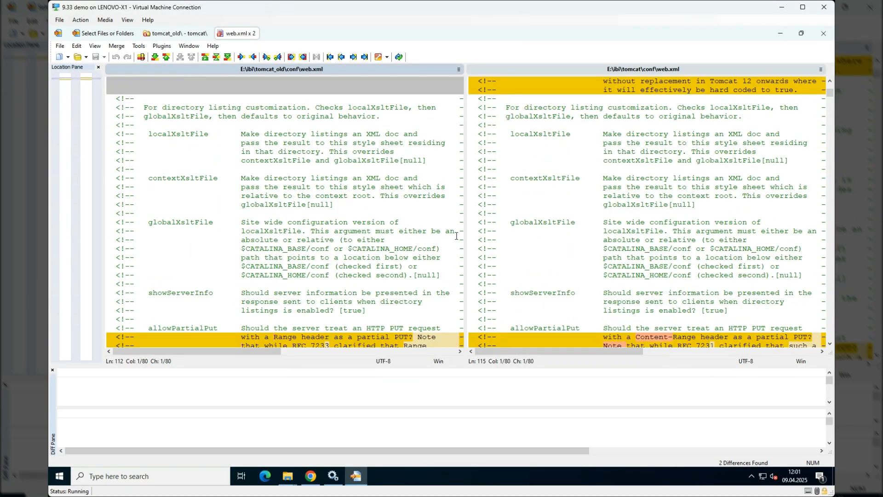
left_click(822, 33)
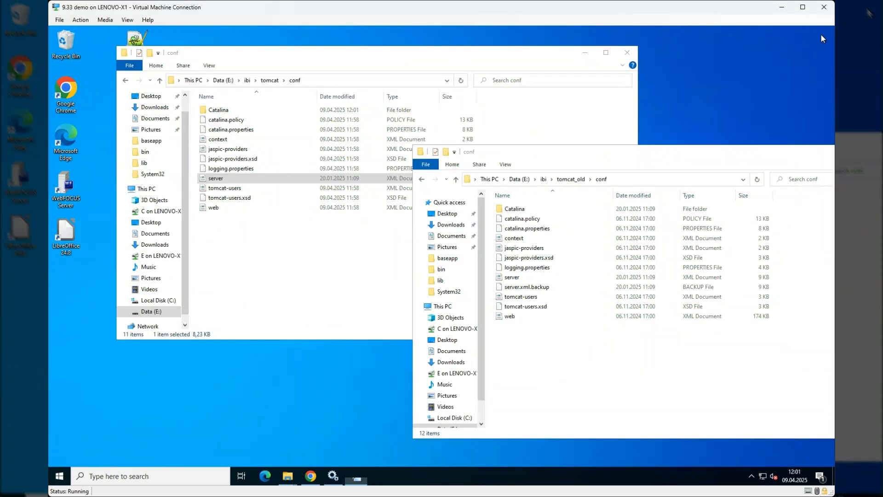
- Relaunch WinMerge, compare E:\ibi\tomcat_old with E:\ibi\tomcat again, and expand the conf folder
left_click(120, 475)
type("win")
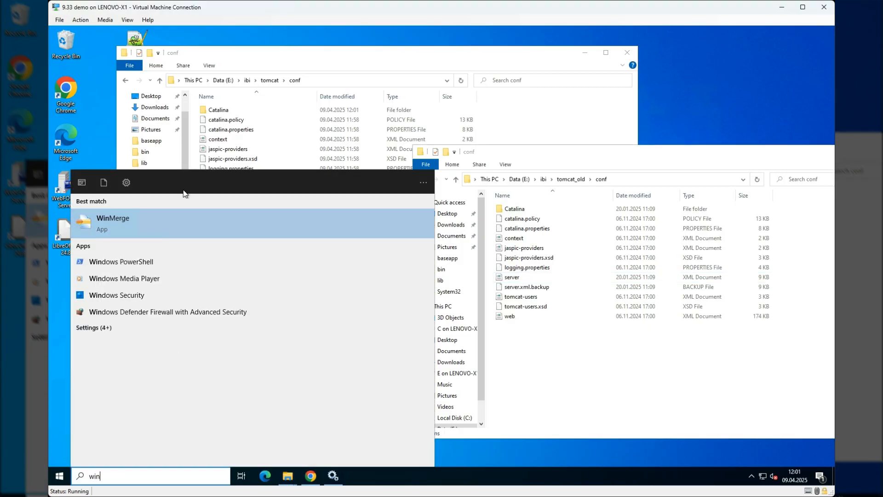
left_click(181, 219)
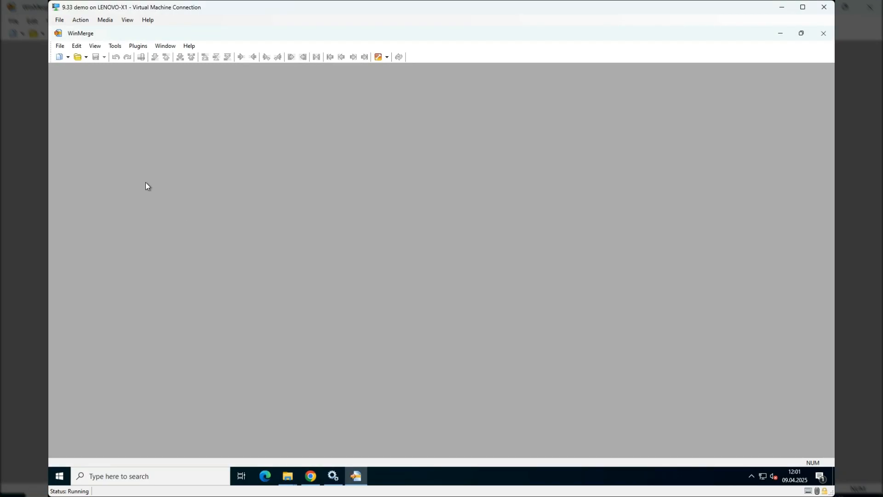
left_click(79, 60)
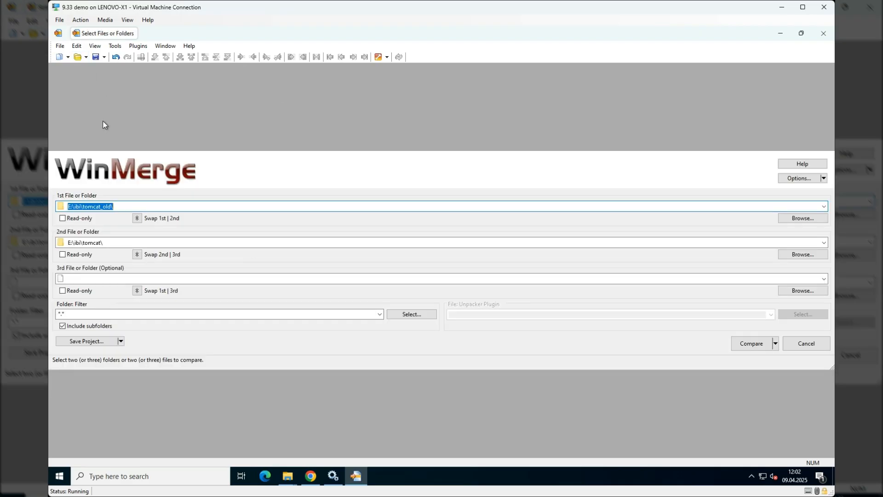
left_click(740, 343)
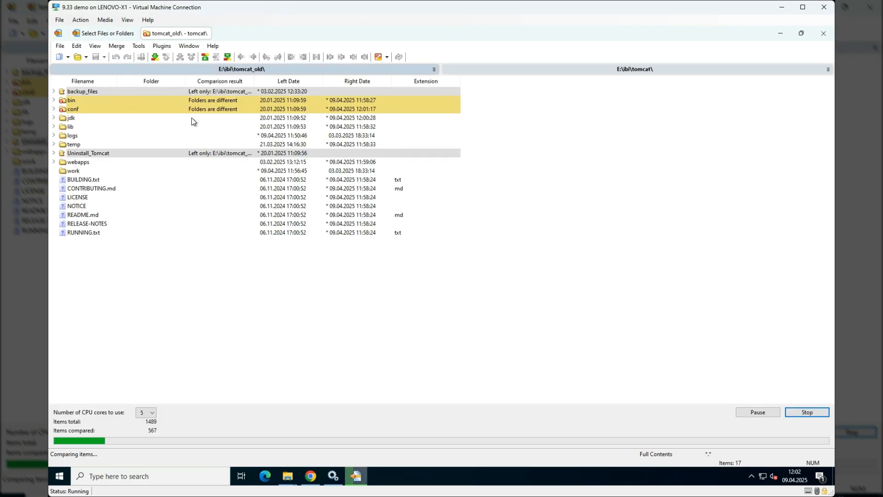
left_click(54, 109)
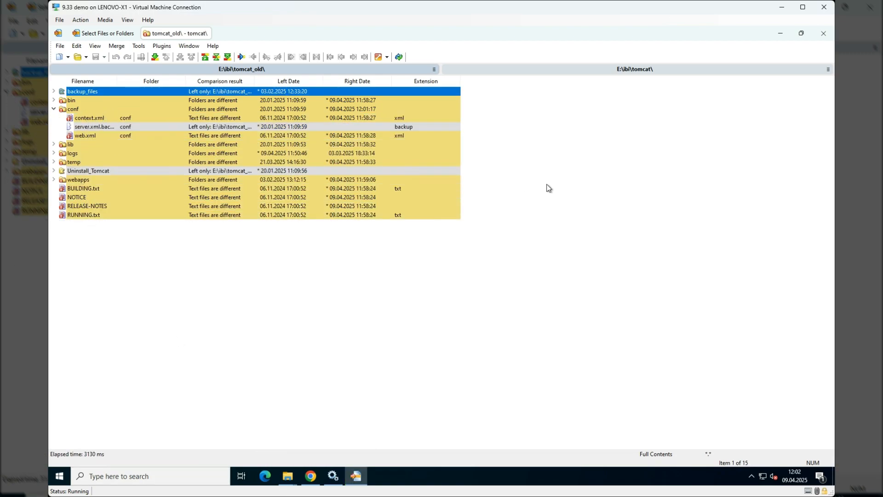
- Copy the Resources caching line from the old conf\context.xml into the new one and save the file
left_click(95, 119)
double_click(95, 119)
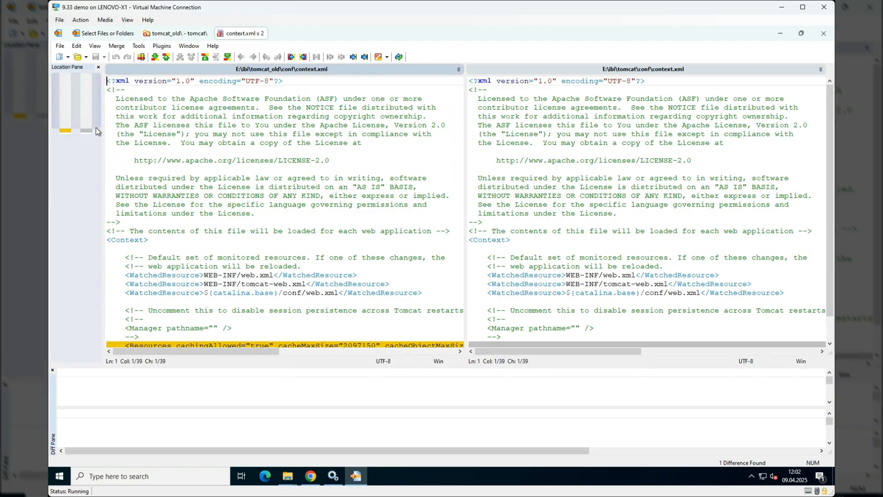
scroll(264, 217, "down", 1)
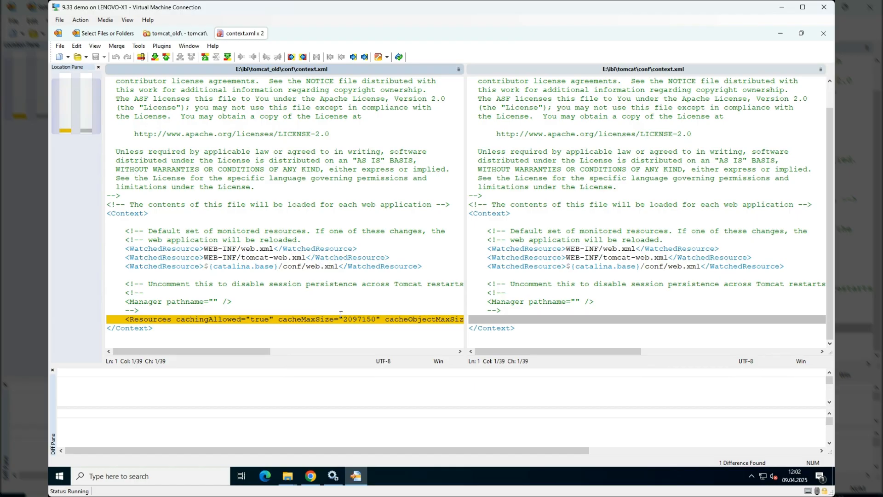
left_click_drag(193, 351, 119, 372)
right_click(391, 320)
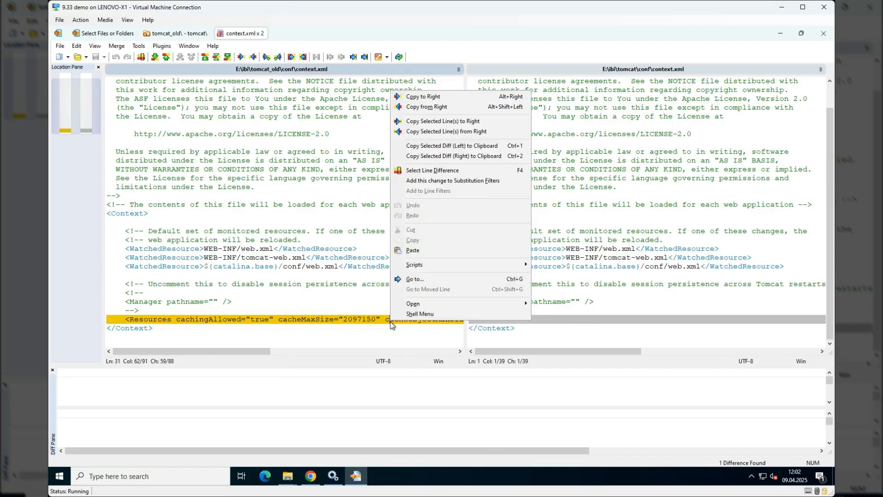
left_click(437, 99)
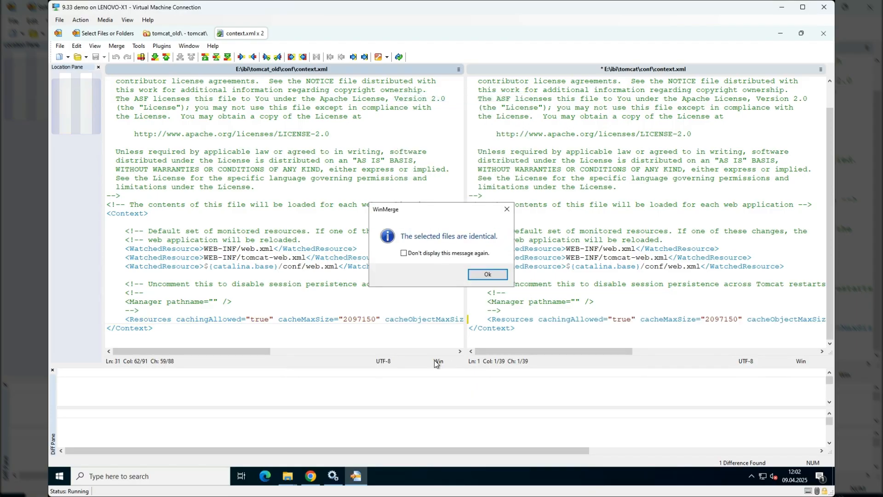
left_click(503, 280)
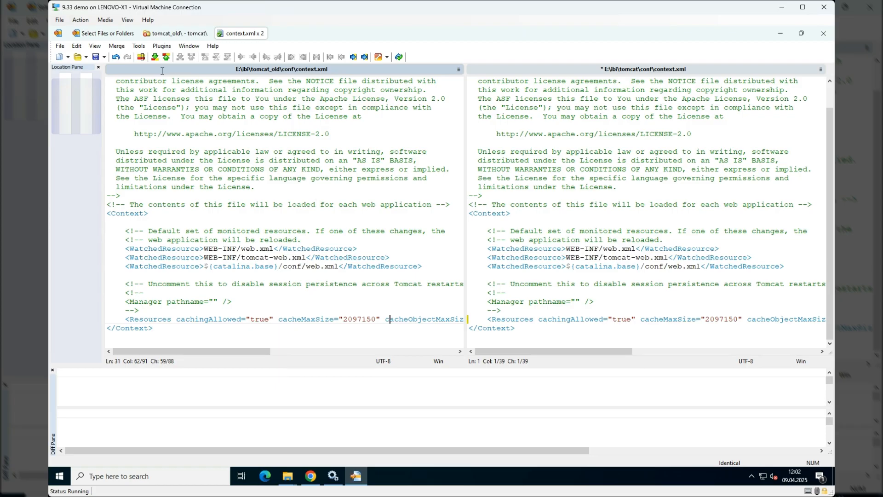
key("ctrl+s")
- Open the webapps folders of E:\ibi\tomcat_old and E:\ibi\tomcat in the two File Explorer windows
mouse_move(289, 478)
mouse_move(329, 444)
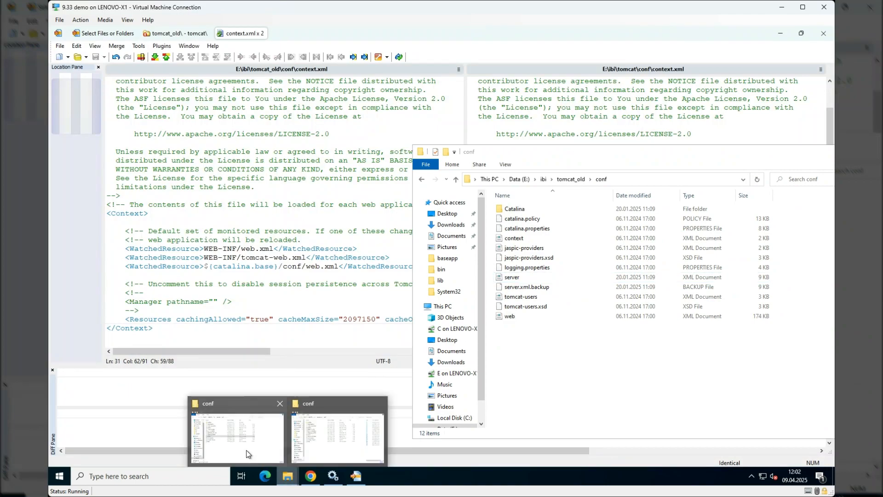
left_click(247, 450)
left_click(633, 403)
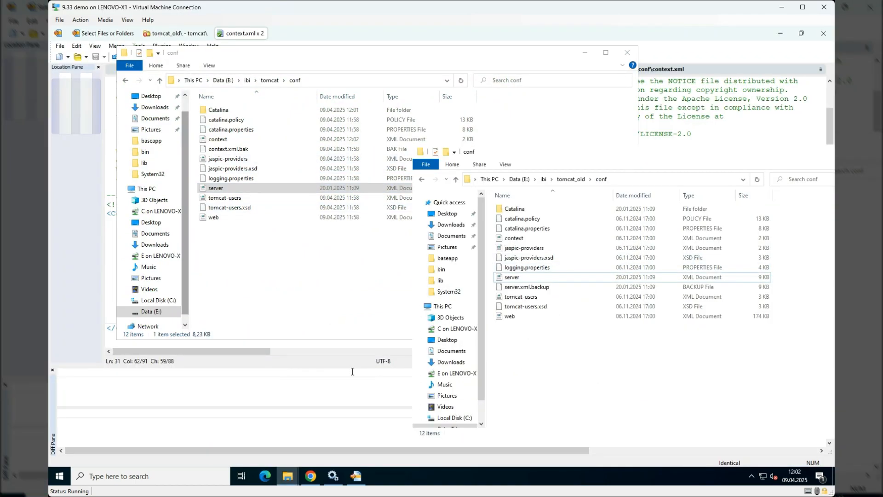
left_click(568, 179)
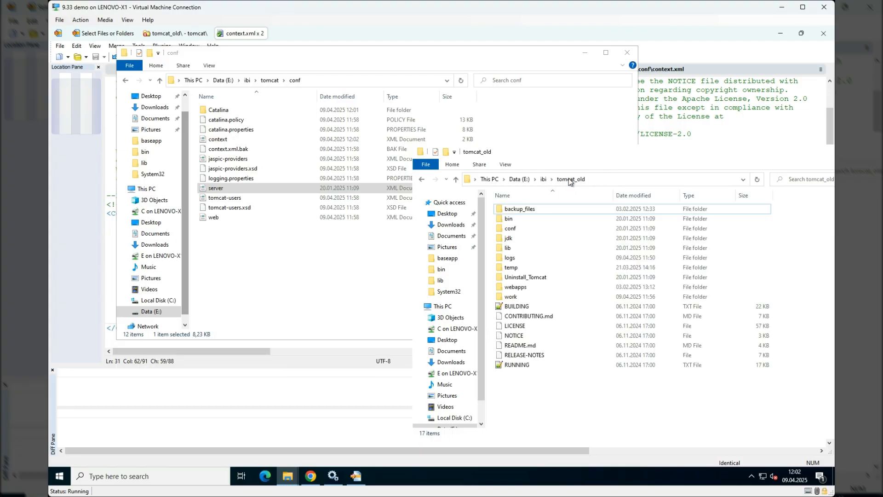
double_click(531, 288)
left_click(270, 80)
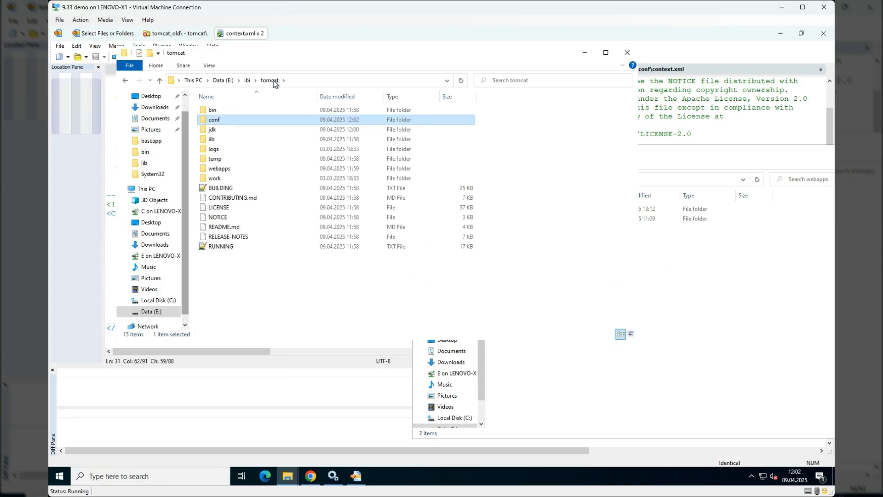
double_click(213, 169)
left_click(680, 377)
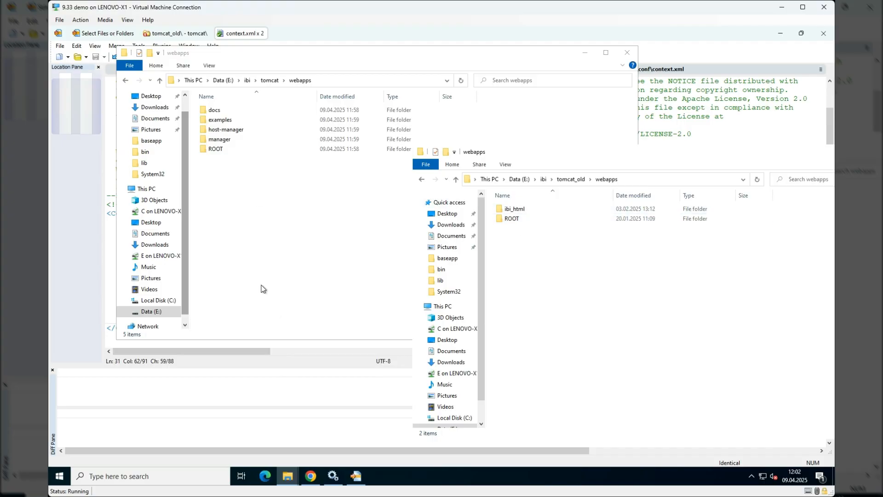
- Delete the docs, examples, host-manager and manager folders from E:\ibi\tomcat\webapps
left_click(226, 109)
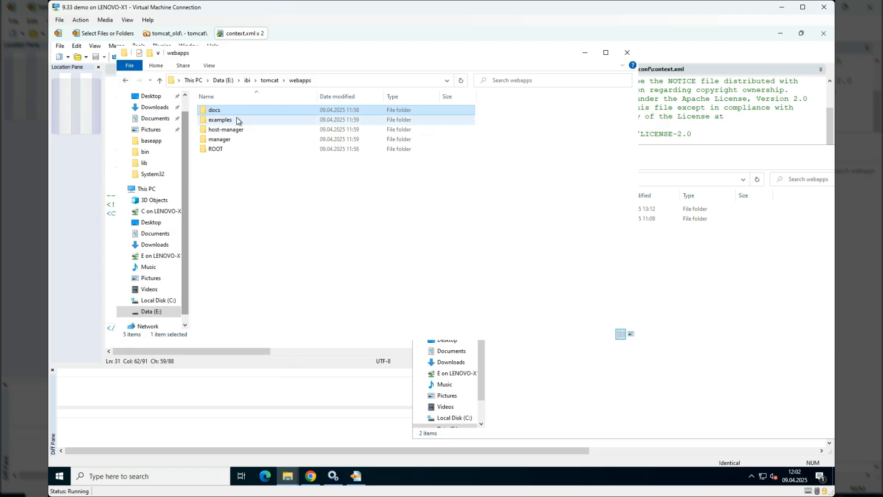
left_click(236, 118, "ctrl")
left_click(237, 129, "ctrl")
left_click(237, 139, "ctrl")
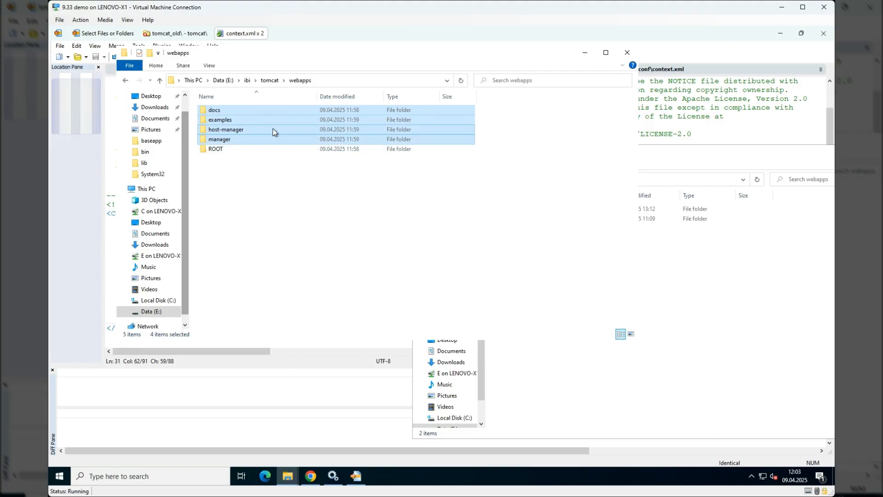
key("Delete")
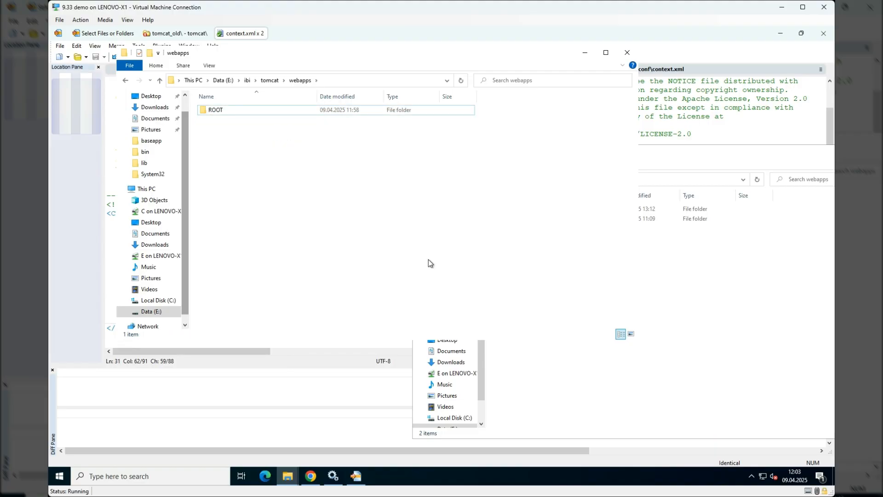
left_click(639, 416)
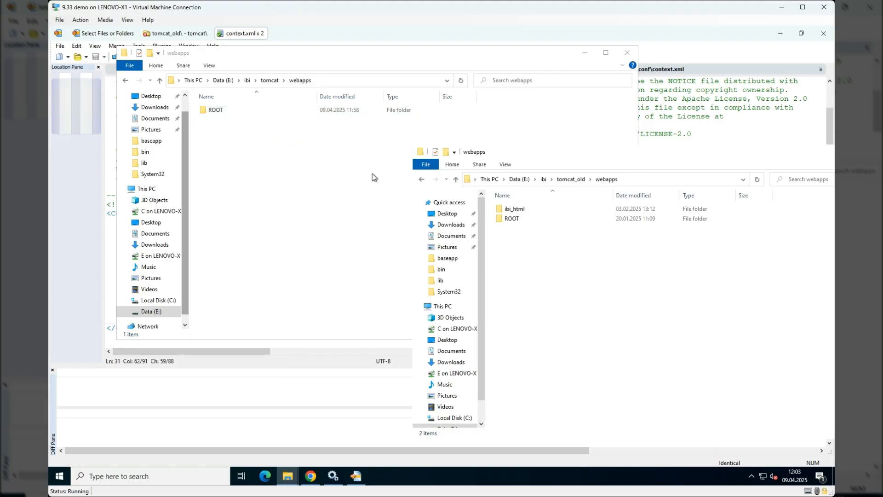
- Copy the ibi_html folder from E:\ibi\tomcat_old\webapps into E:\ibi\tomcat\webapps
left_click(512, 211)
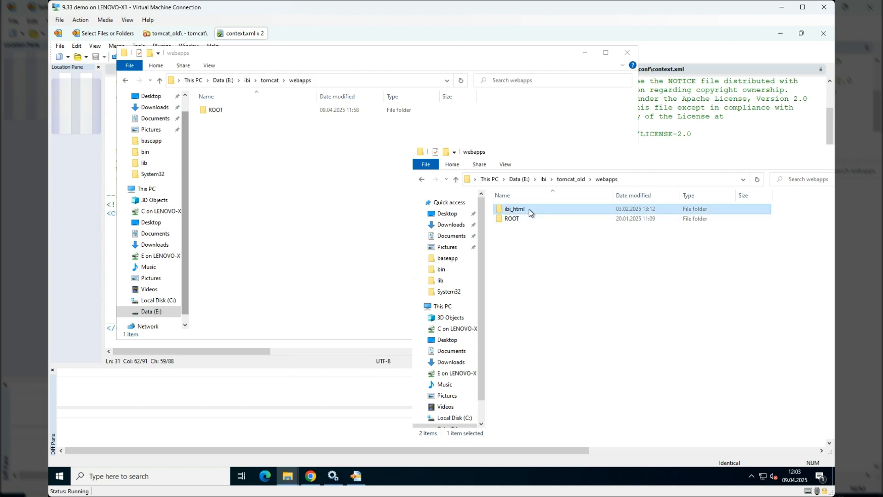
left_click_drag(528, 209, 314, 171)
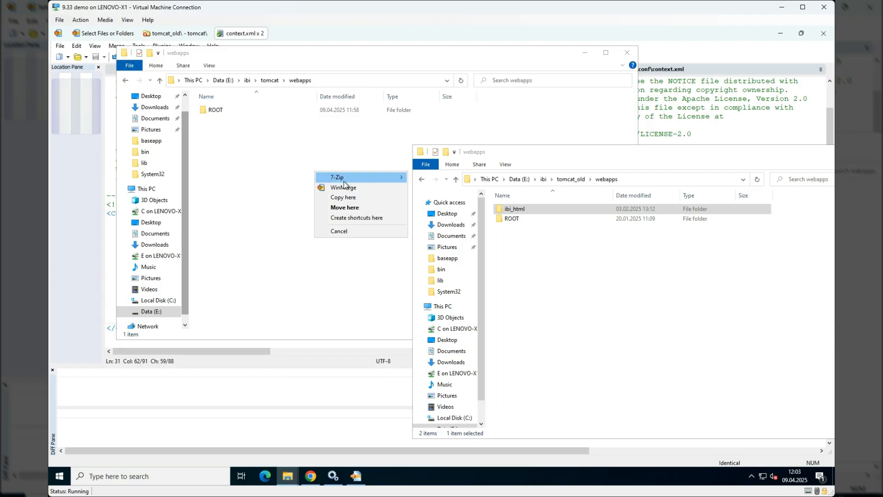
left_click(358, 201)
left_click(616, 354)
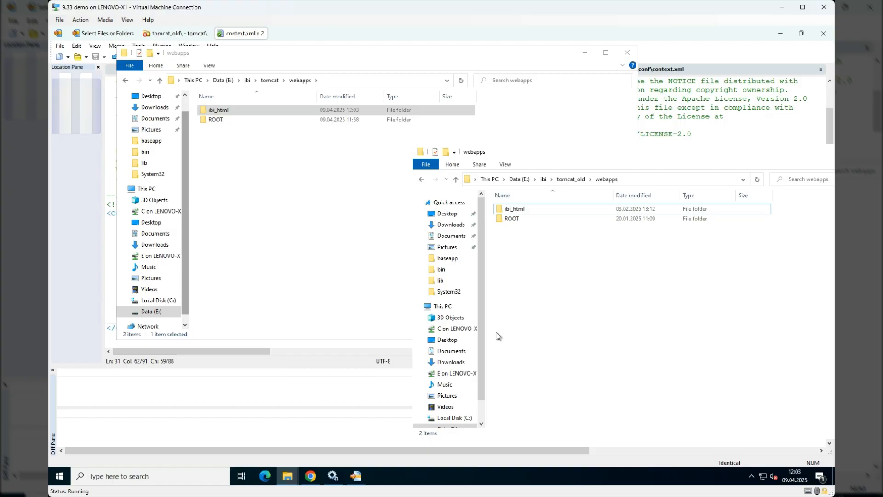
- Return one File Explorer window to E:\ibi\tomcat and show the contents of E:\ibi\tomcat_old\bin in the other
left_click(275, 82)
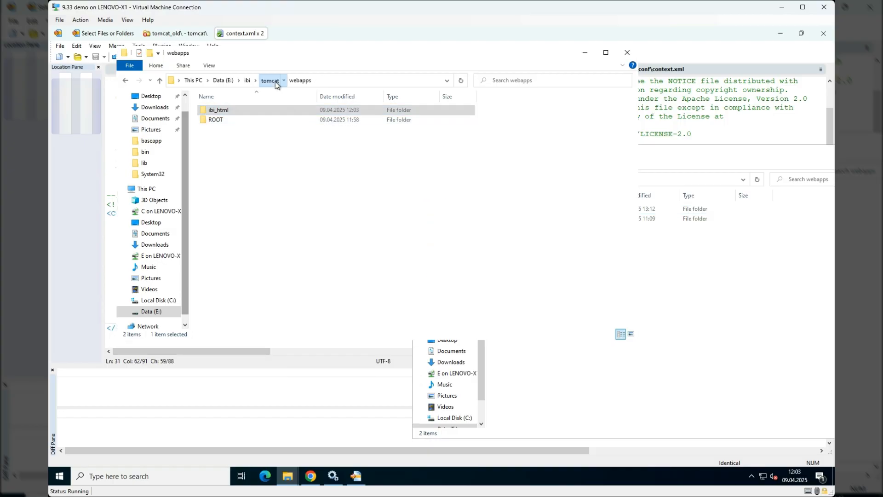
left_click(658, 344)
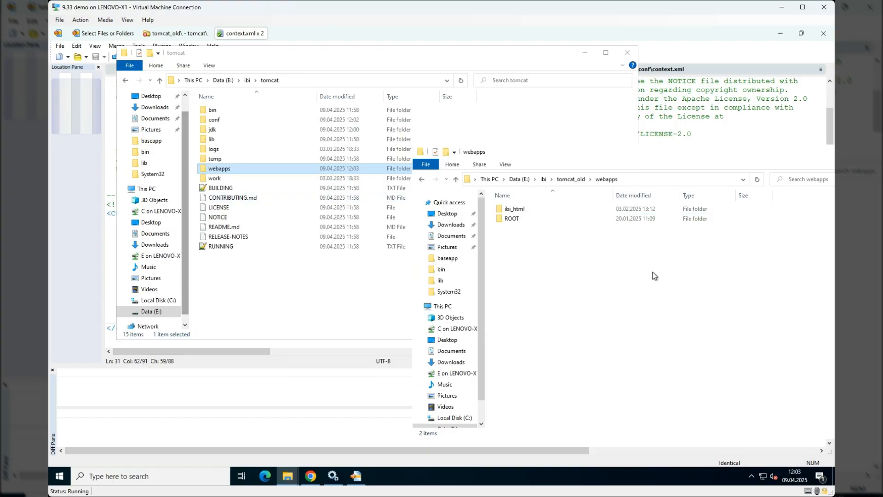
left_click(567, 180)
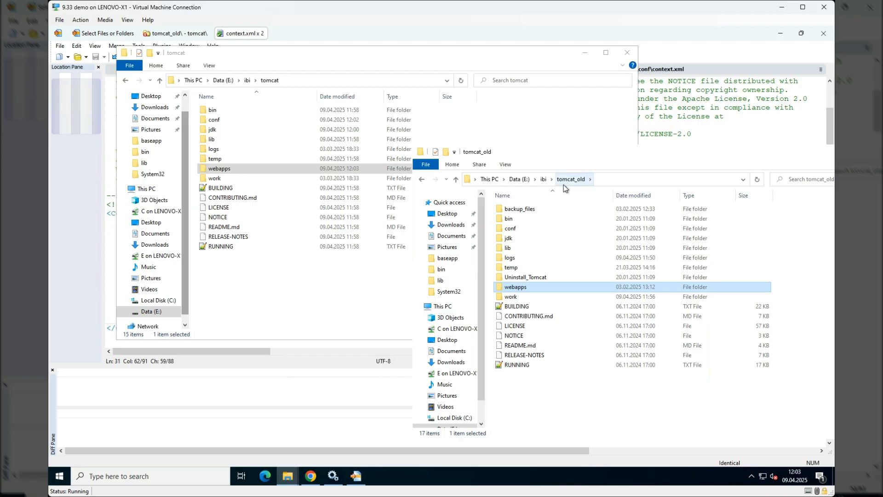
double_click(520, 220)
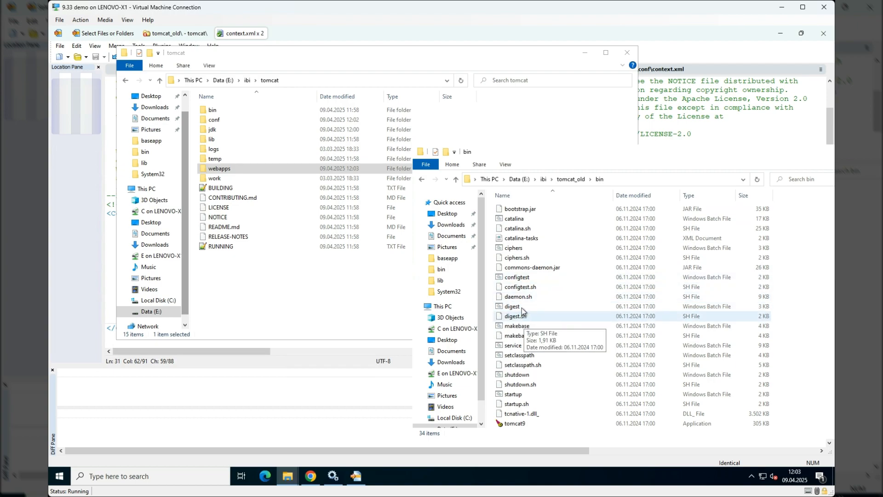
scroll(527, 294, "down", 1)
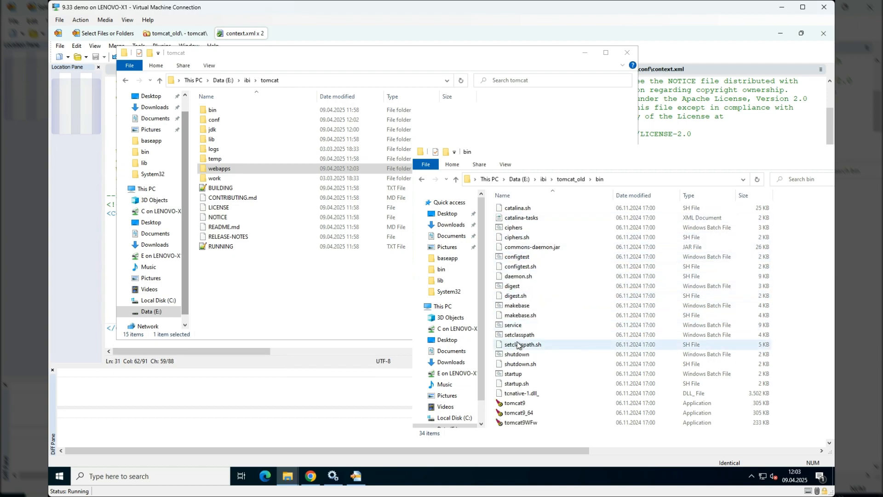
scroll(579, 284, "down", 1)
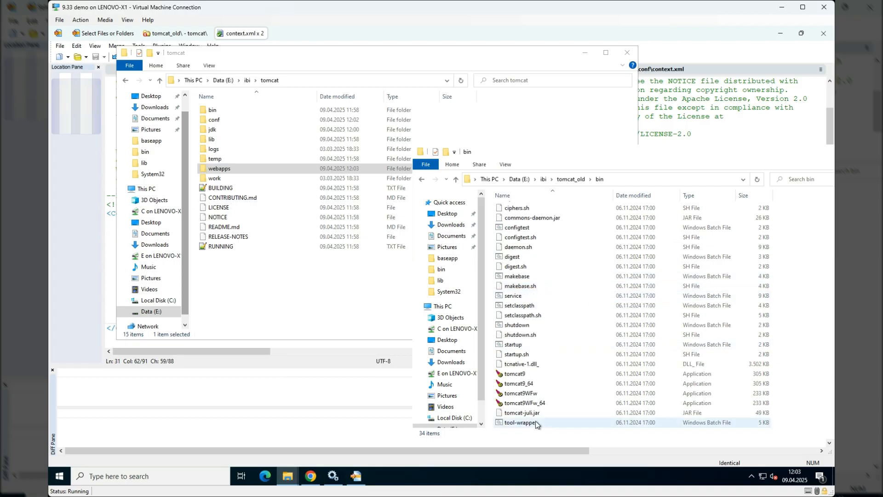
- Run tomcat9WFw from the old bin folder and allow it to make changes to the device
left_click(538, 405)
left_click(535, 396)
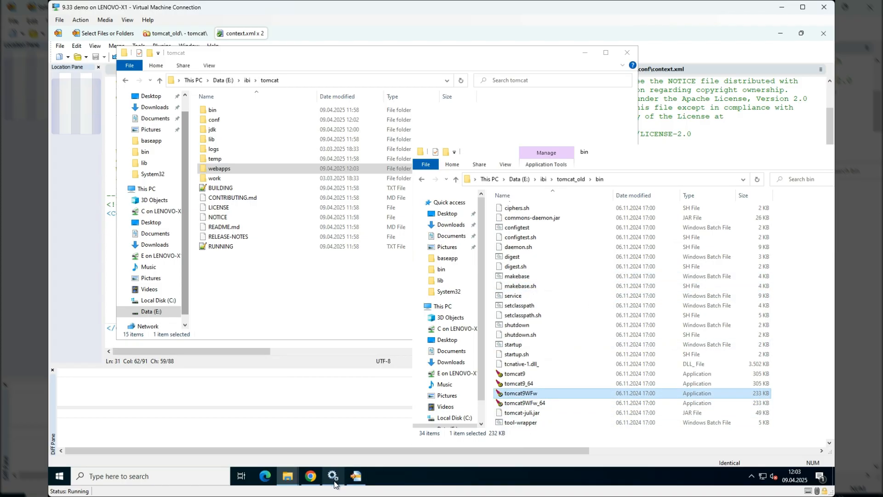
double_click(535, 395)
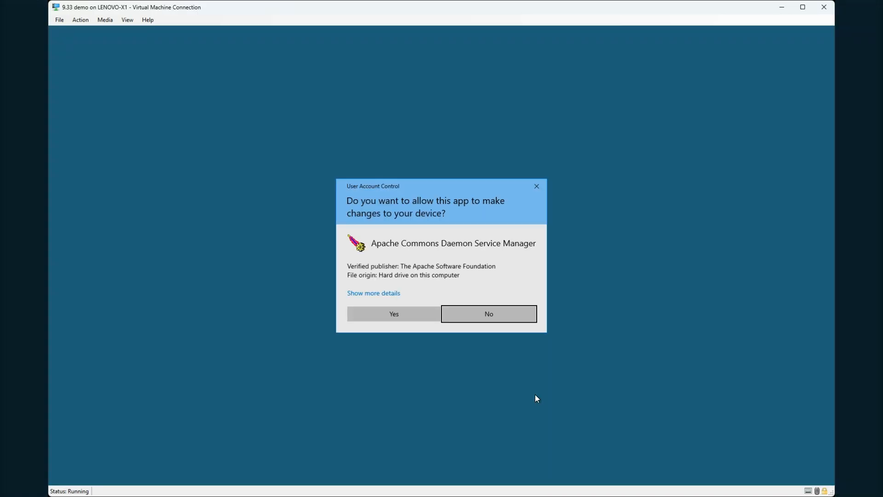
left_click(405, 314)
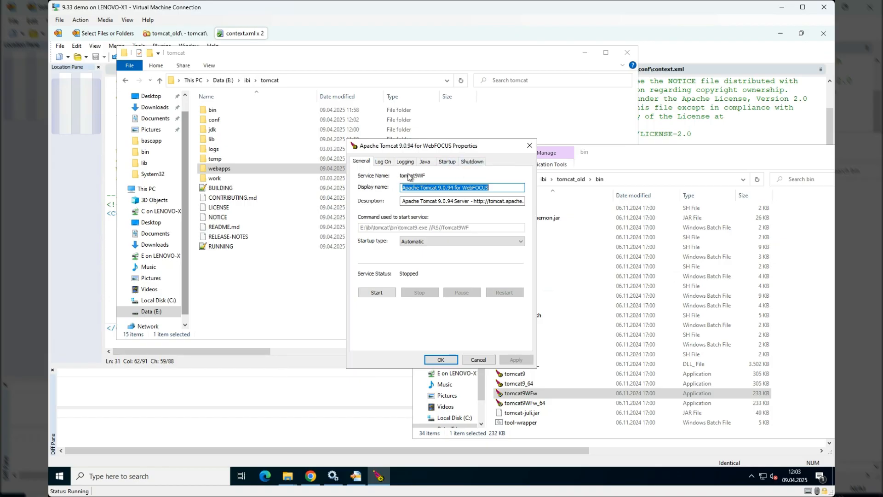
- Check the service name of the Apache Tomcat for WebFOCUS service in Services, and close the old service manager without changes
left_click(333, 476)
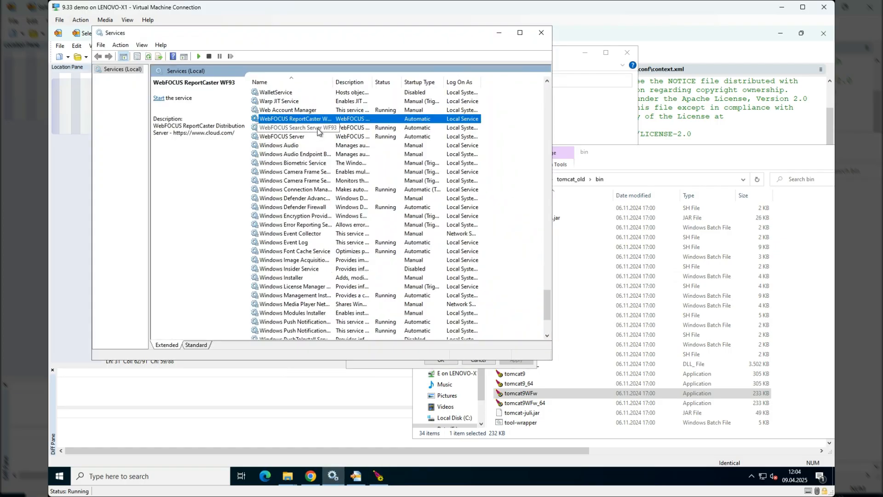
double_click(321, 119)
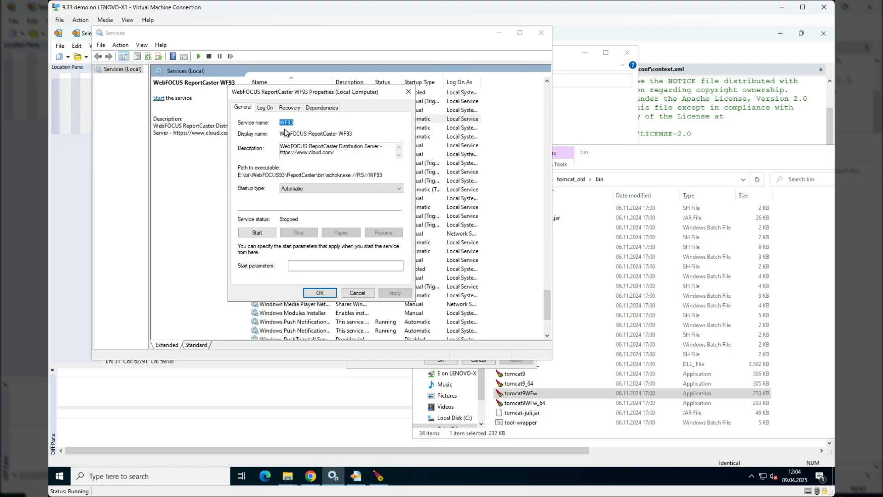
left_click(408, 92)
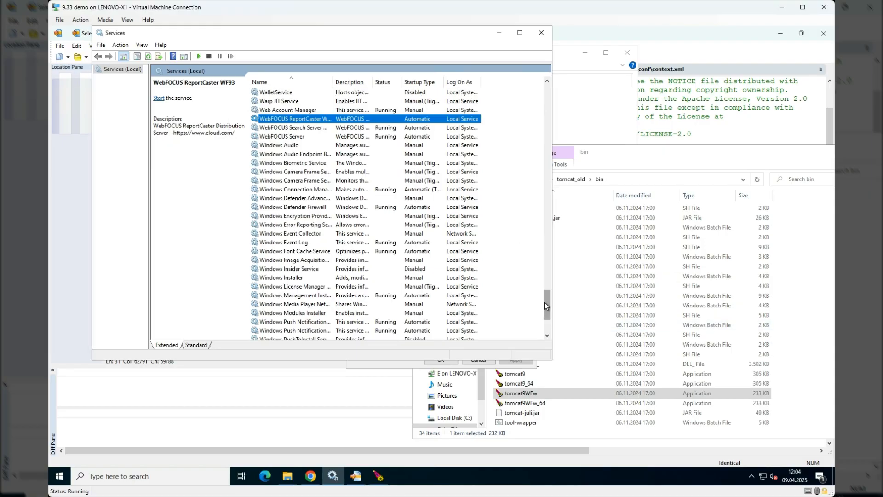
left_click_drag(544, 301, 538, 120)
double_click(289, 113)
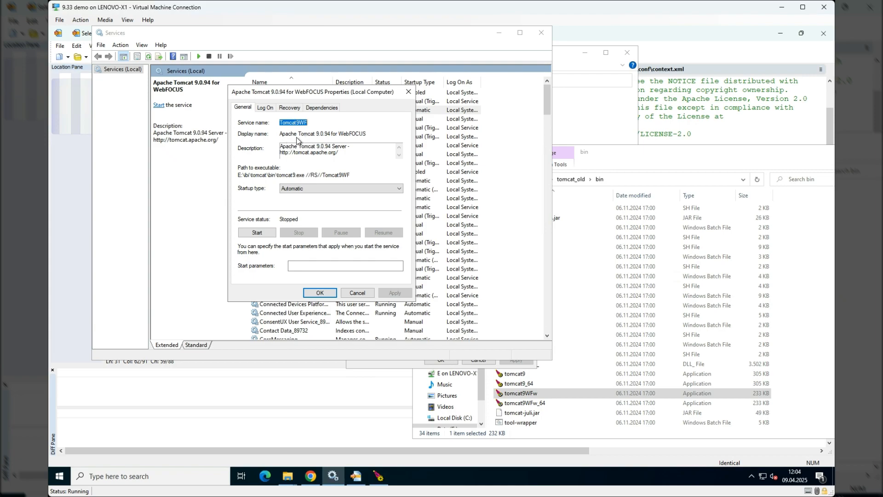
left_click(355, 293)
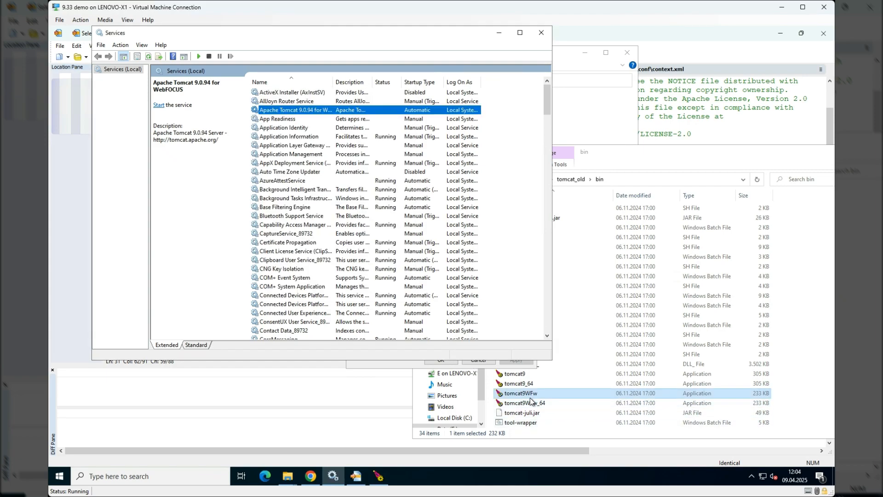
left_click(499, 32)
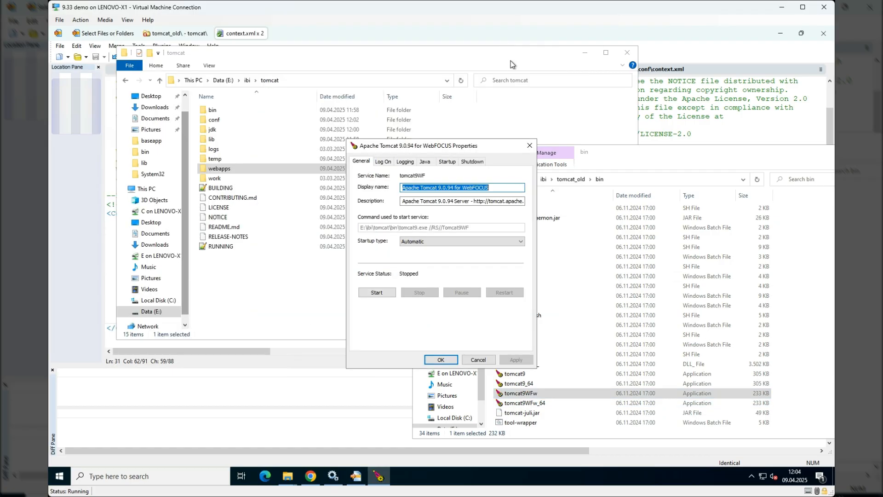
left_click(478, 359)
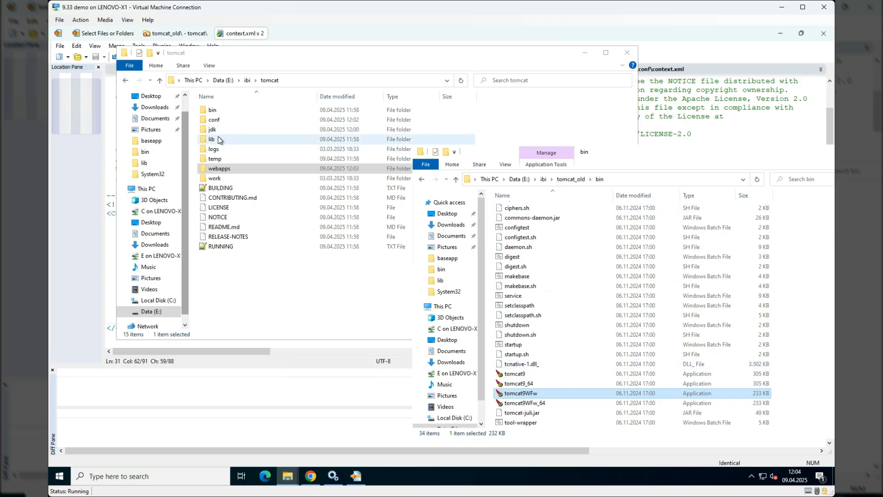
- Open E:\ibi\tomcat\bin and duplicate the tomcat9w application within that folder
left_click(216, 109)
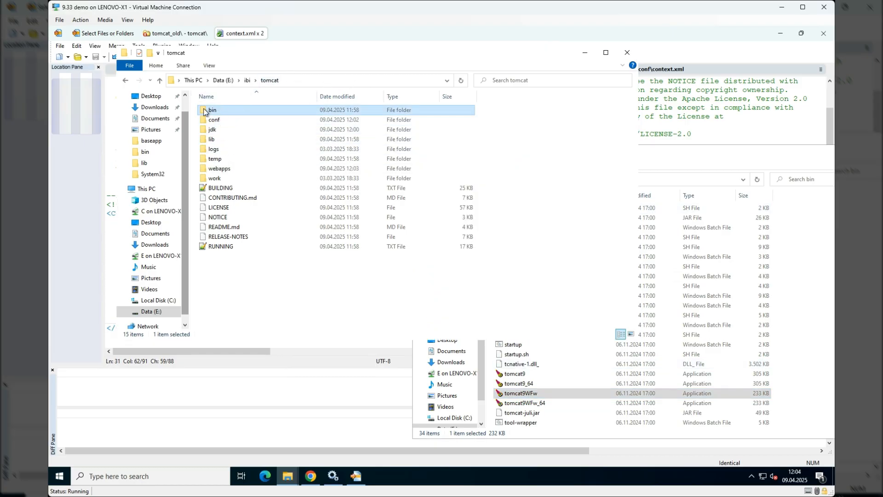
double_click(203, 111)
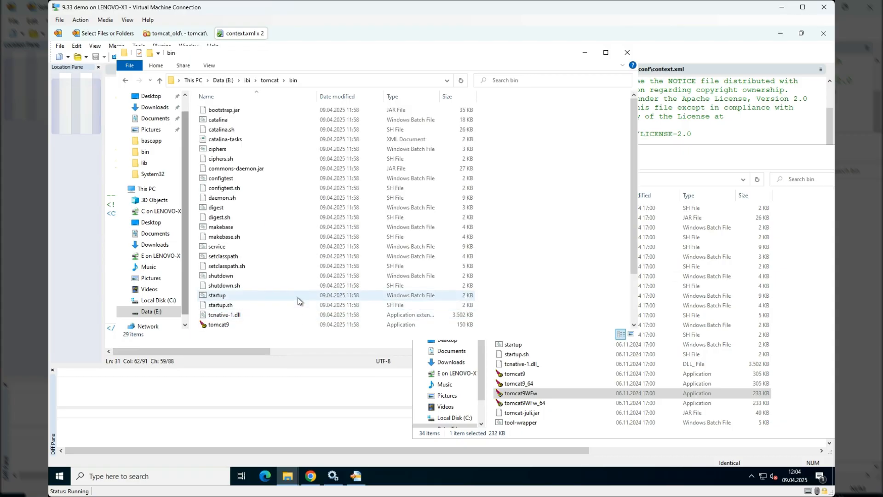
scroll(298, 297, "down", 2)
left_click(232, 276)
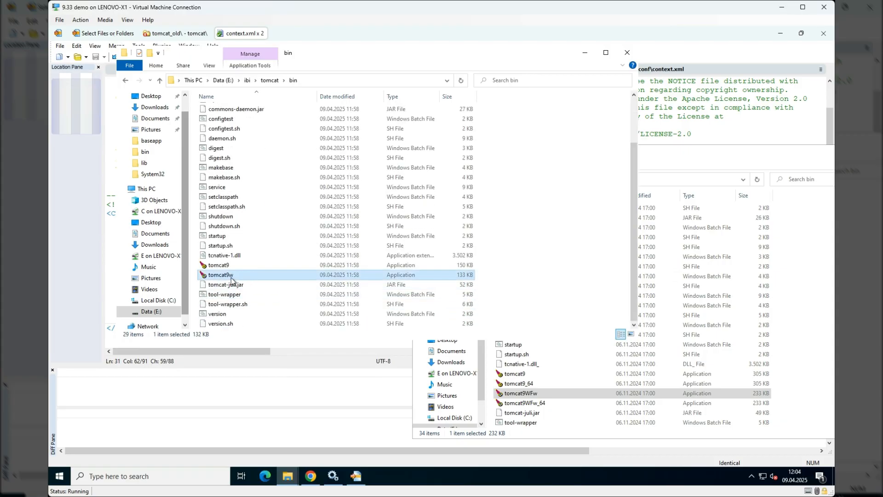
left_click_drag(232, 276, 566, 297)
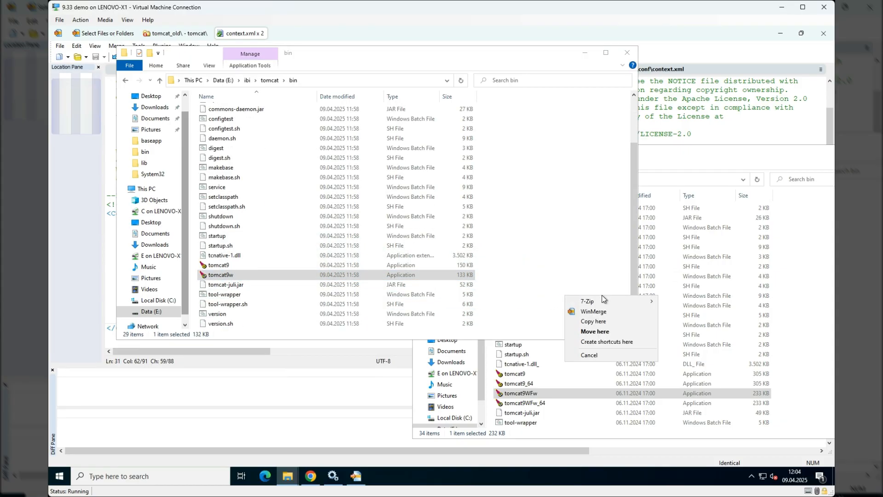
left_click(593, 321)
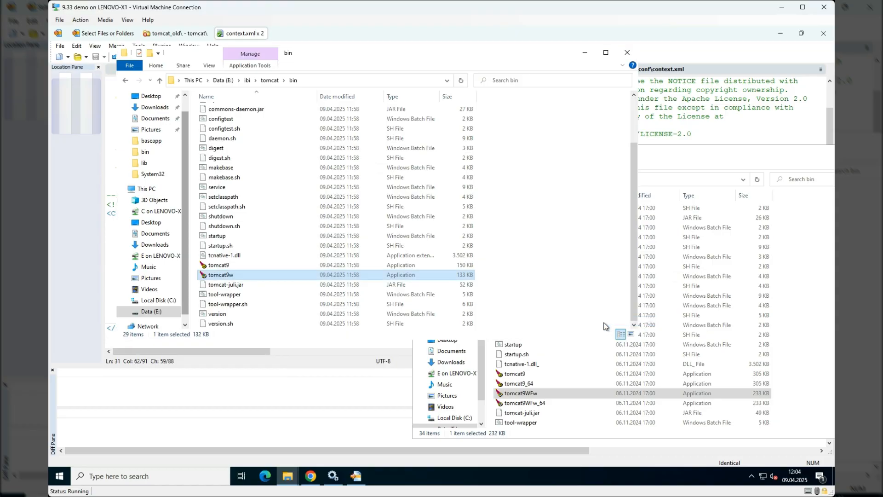
- Copy the service name from the Apache Tomcat for WebFOCUS service properties in Services, and minimize Services
left_click(528, 397)
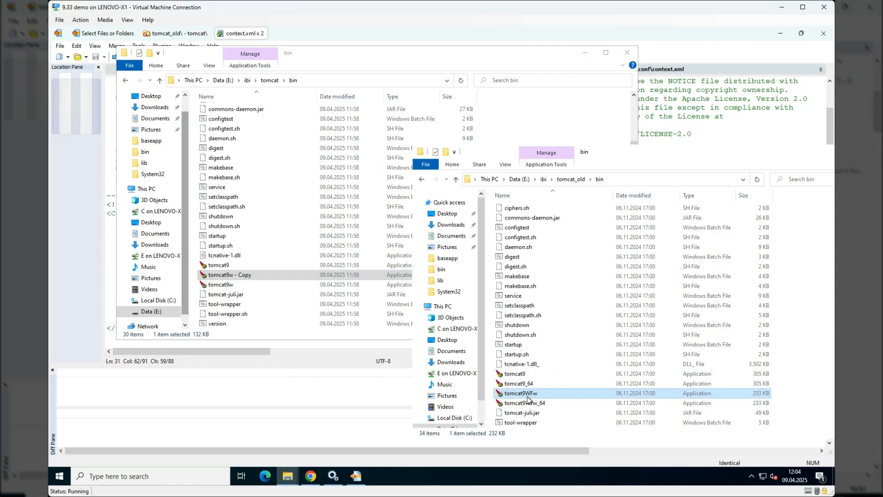
left_click(333, 476)
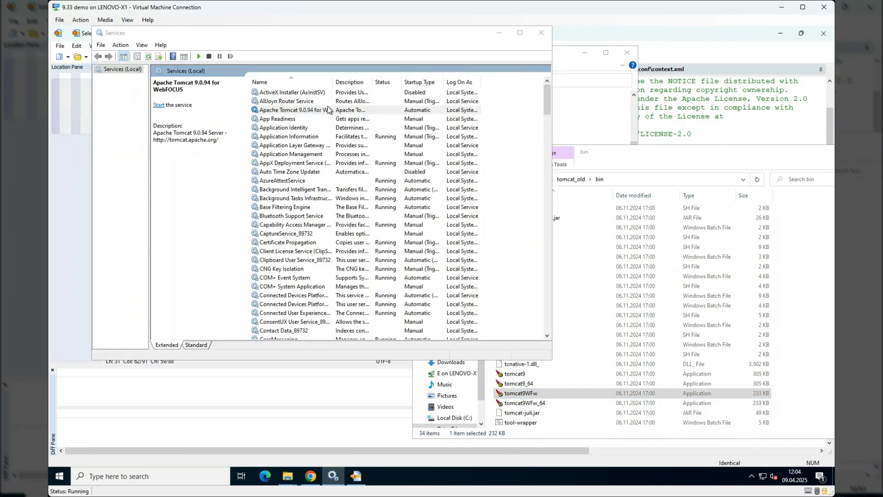
double_click(327, 110)
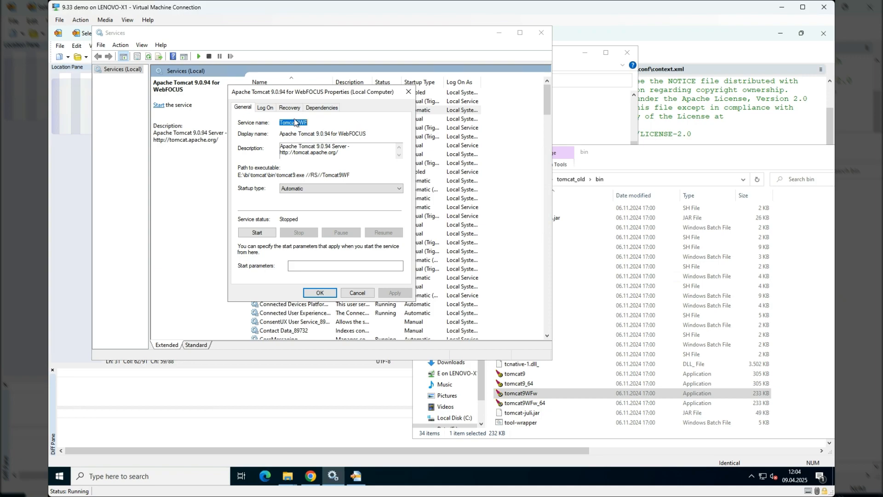
right_click(296, 124)
left_click(312, 151)
left_click(355, 295)
left_click(499, 33)
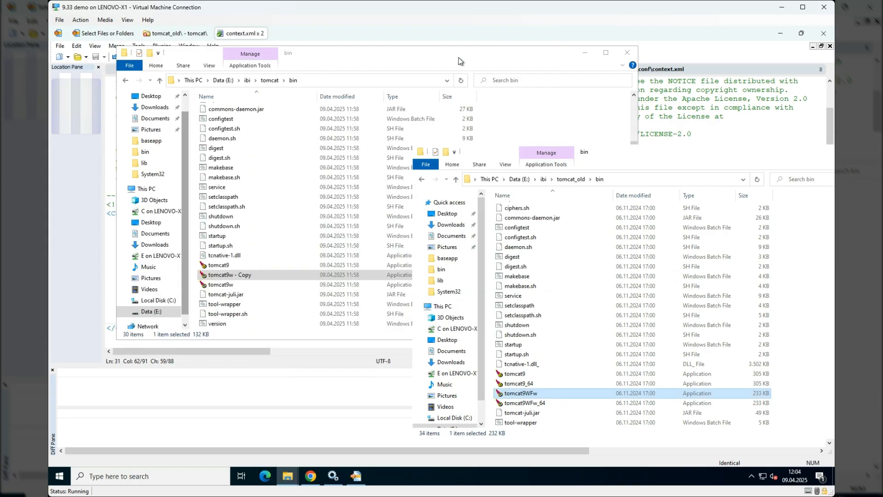
- Rename the duplicated tomcat9w application in the new bin folder as Tomcat9WF
left_click(243, 275)
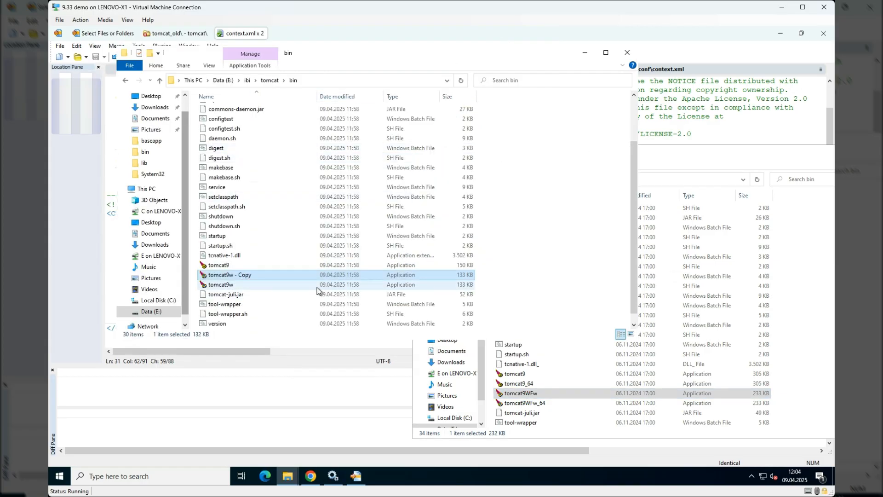
left_click(258, 277)
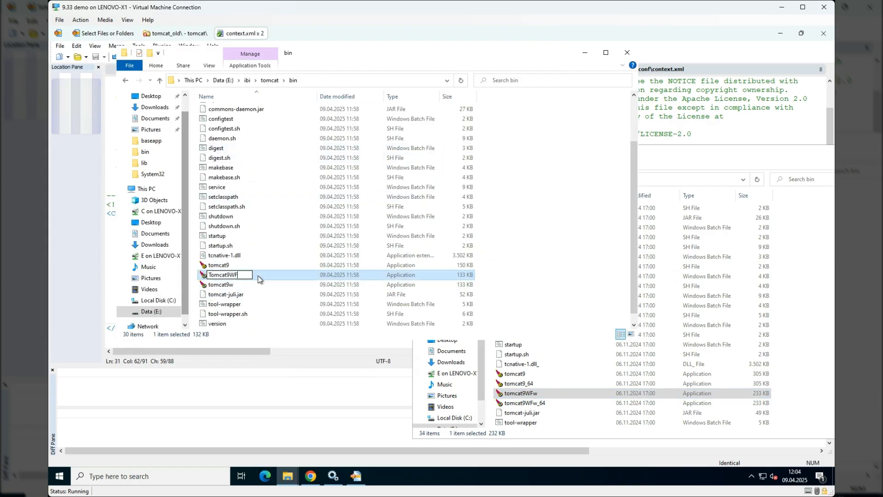
left_click(252, 350)
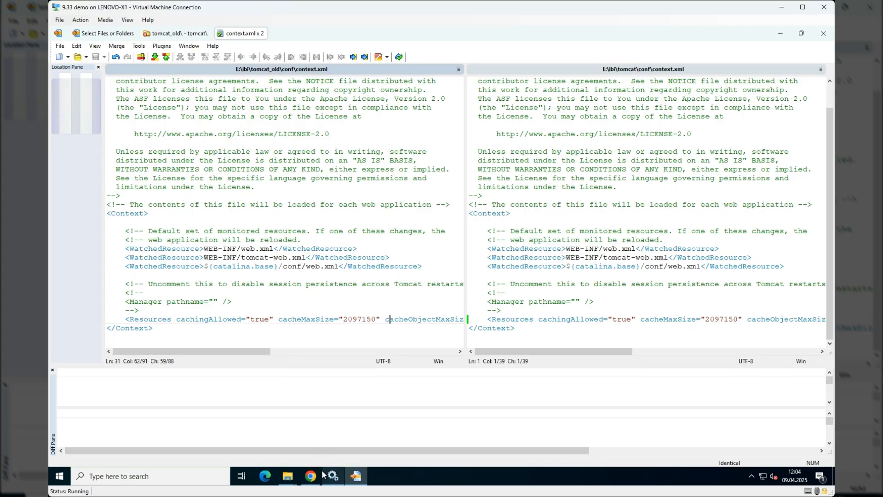
- Open Tomcat9WF from the new Tomcat bin folder and set the service's display name to Apache Tomcat 9.0.102 for WebFOCUS
left_click(287, 476)
left_click(278, 441)
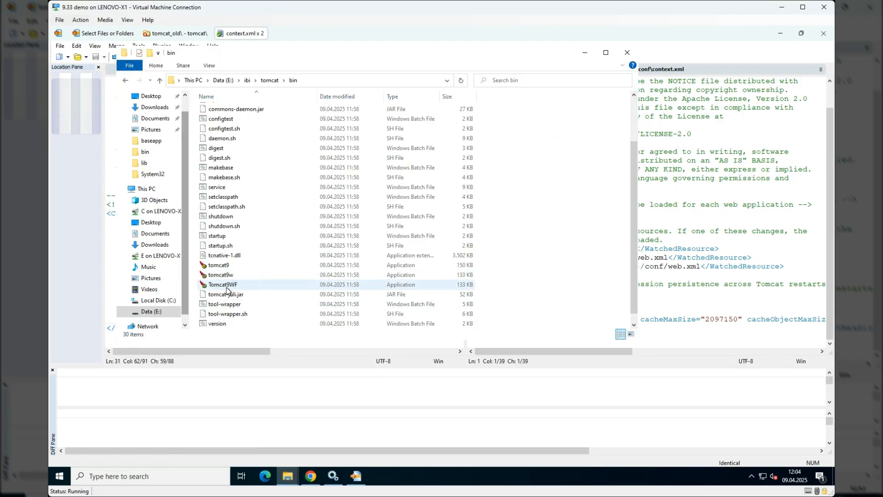
double_click(286, 283)
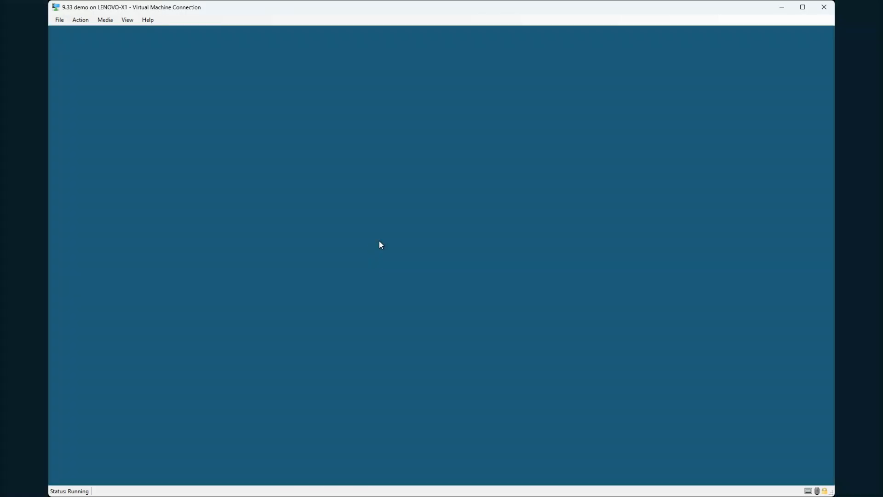
left_click(385, 317)
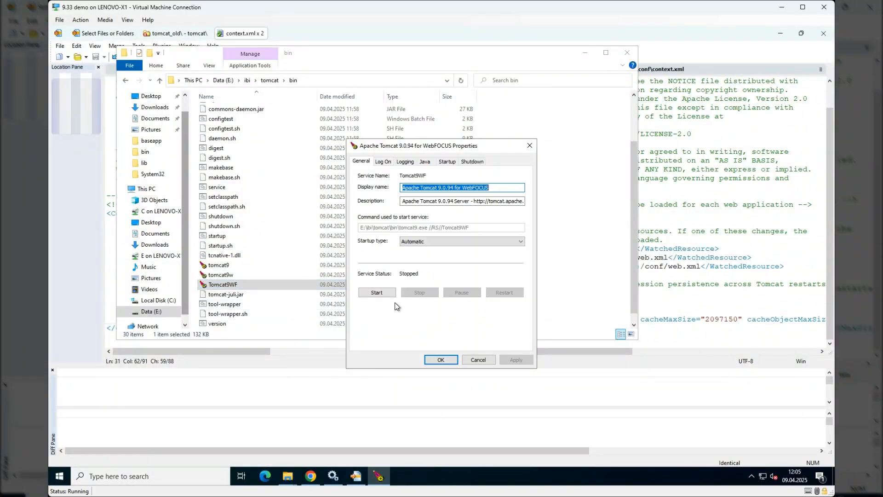
left_click(453, 186)
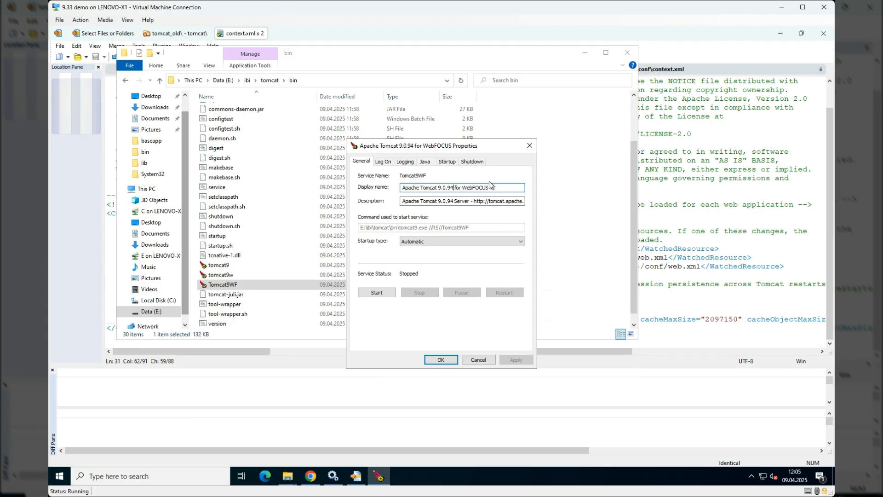
key("BackSpace")
key("BackSpace")
type("102")
- Change the version in the service description to 9.0.102 and apply the service property changes
left_click(453, 201)
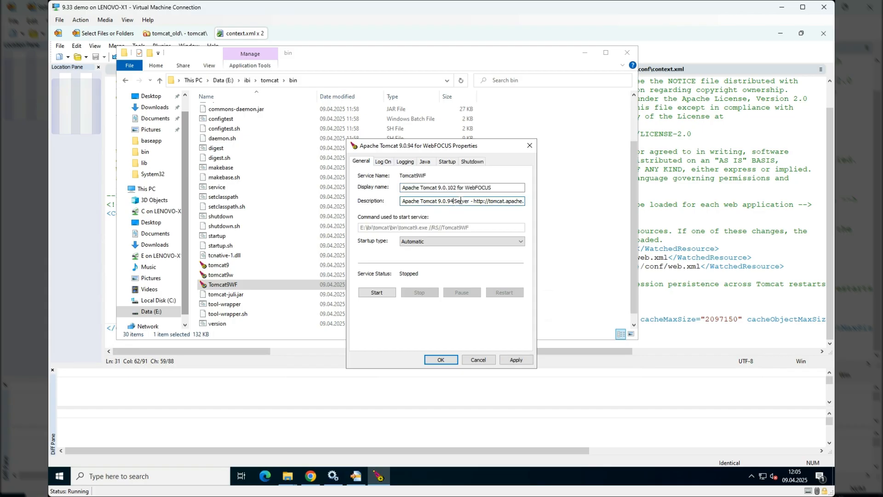
key("BackSpace")
key("BackSpace")
type("102")
left_click(500, 188)
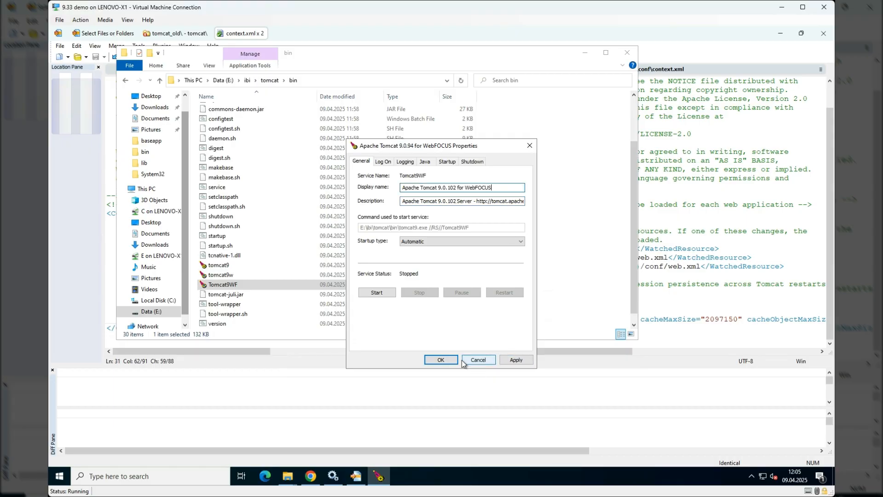
left_click(515, 359)
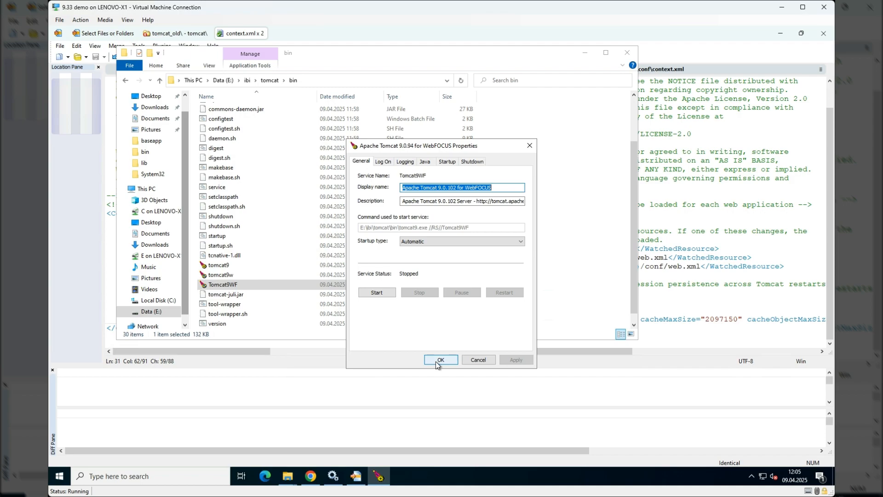
- Check the Apache Tomcat for WebFOCUS entry in Services, and confirm and close the service properties
left_click(334, 476)
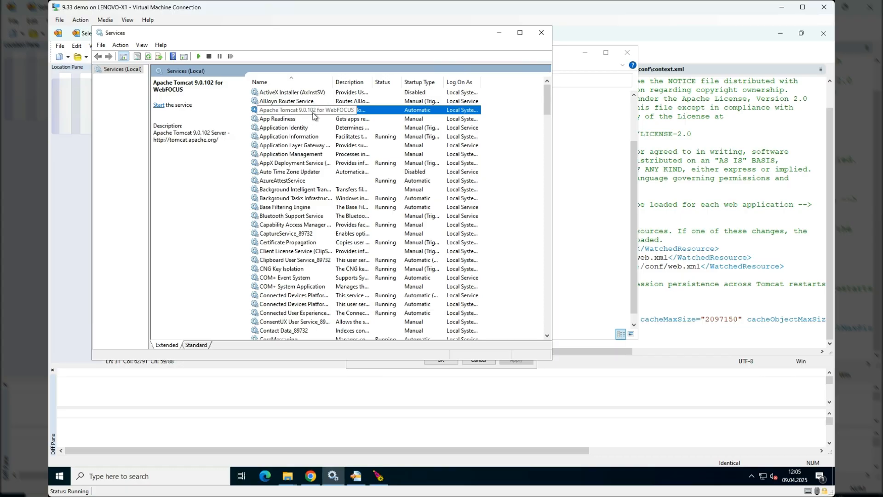
left_click(378, 476)
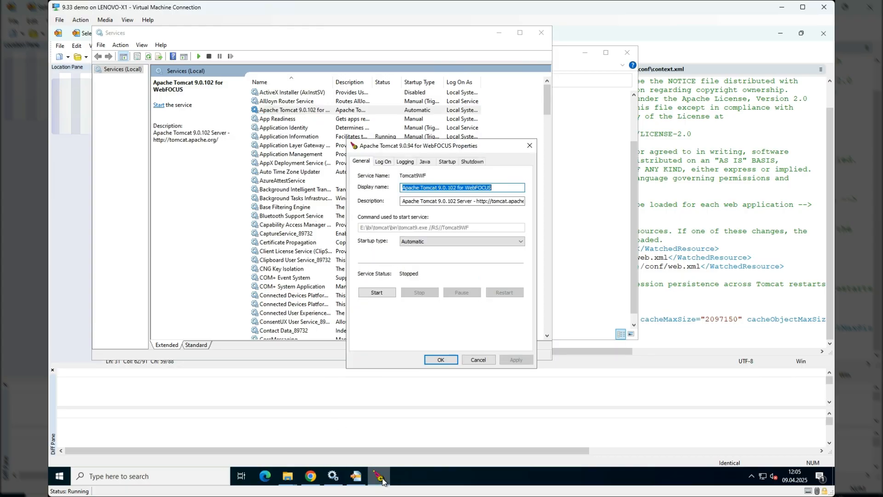
left_click(439, 360)
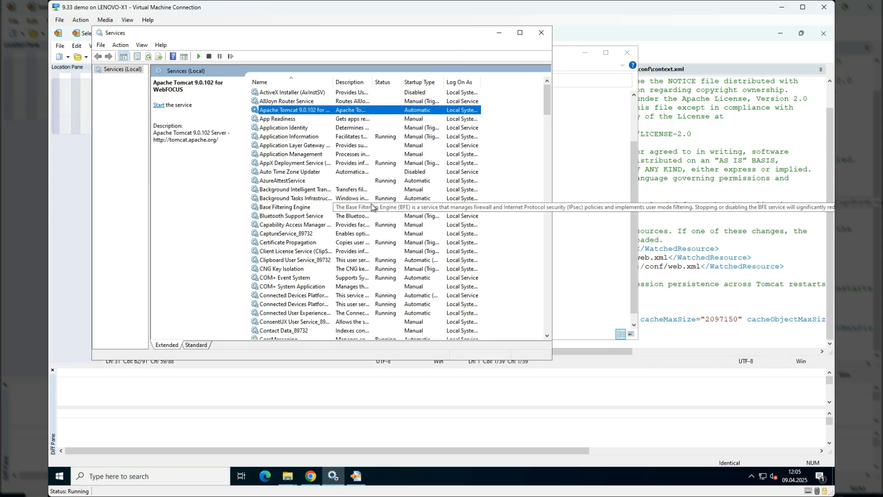
- Bring up both Tomcat bin folders, and close the context.xml comparison in WinMerge
left_click(286, 478)
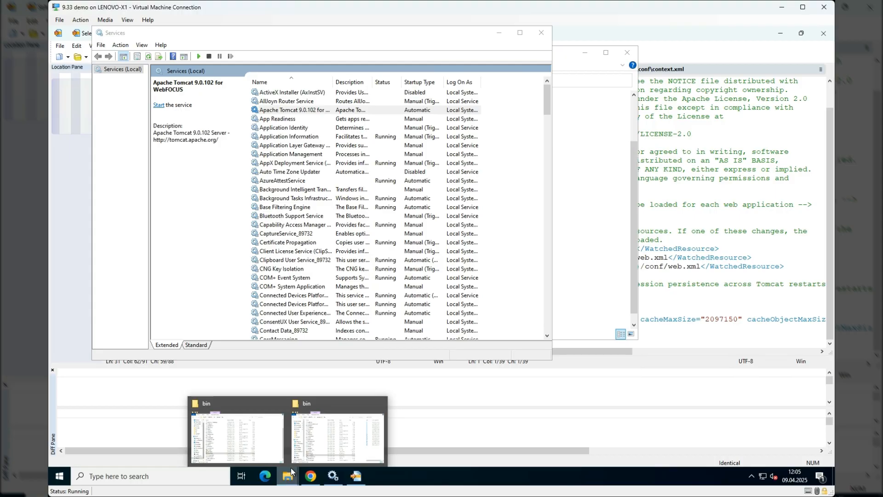
left_click(252, 450)
left_click(286, 475)
left_click(348, 449)
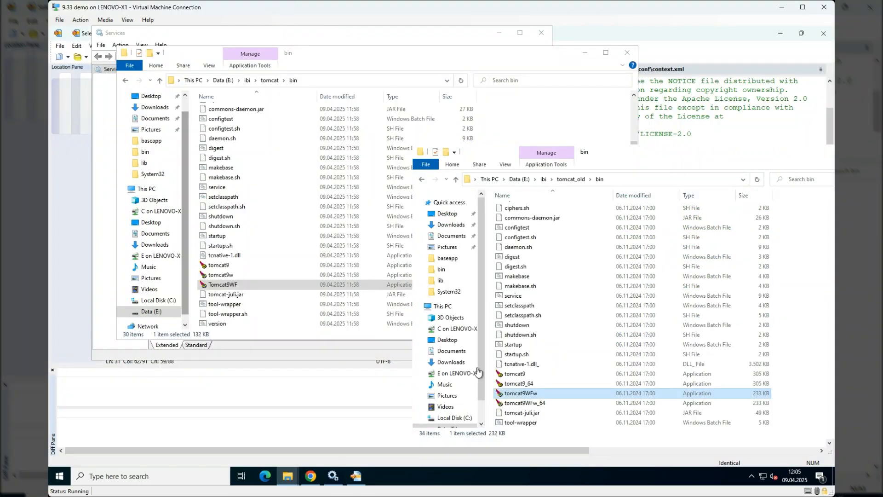
left_click(356, 475)
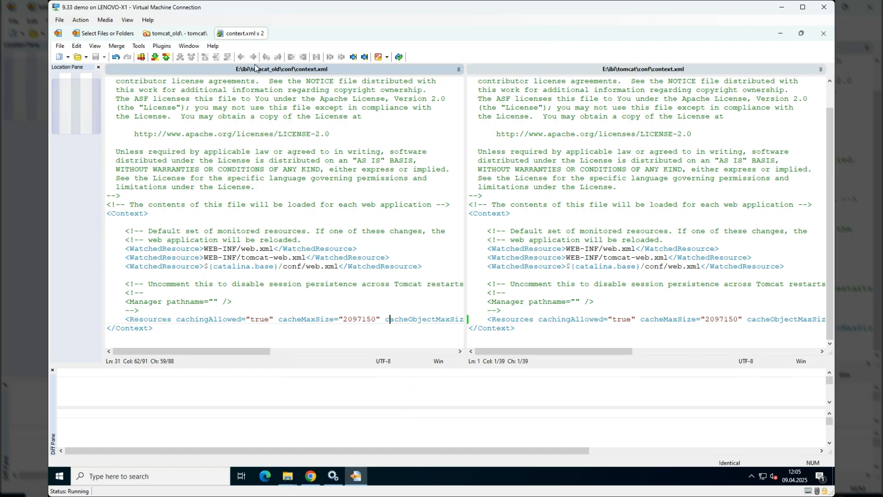
left_click(262, 33)
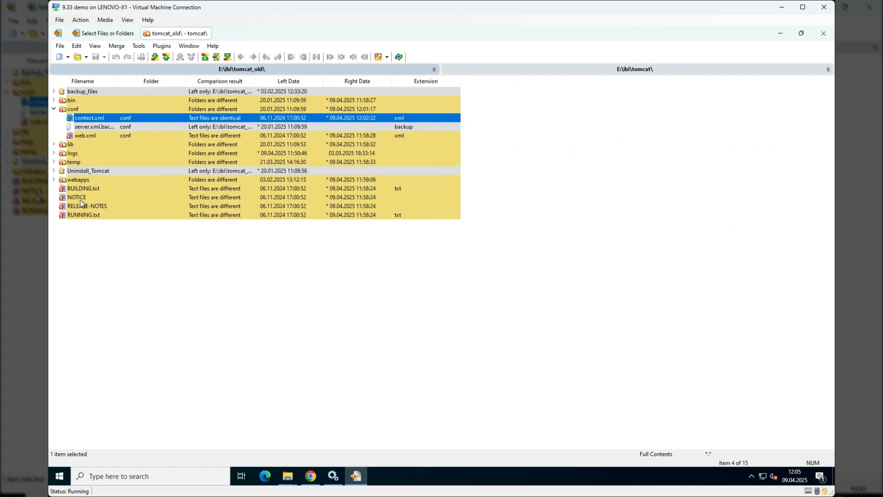
- Refresh the tomcat_old and tomcat folder comparison, and examine the lib folder's differences with binary files shown
left_click(400, 56)
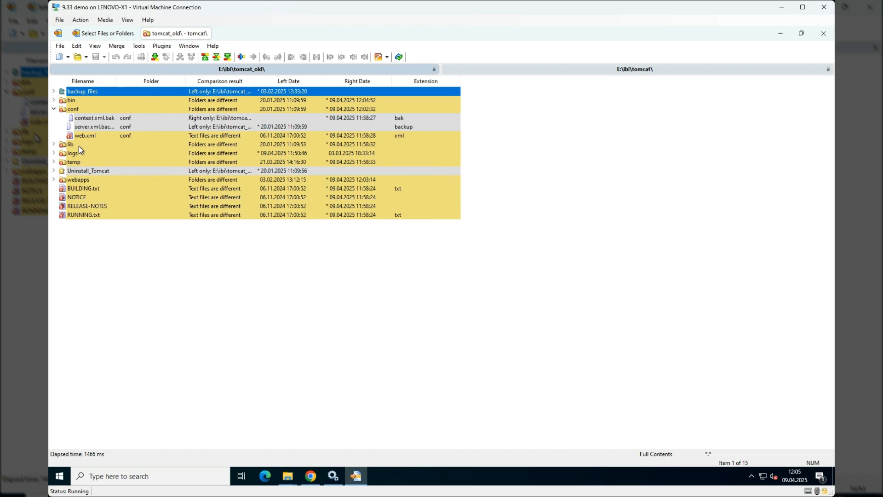
left_click(54, 145)
left_click(69, 144)
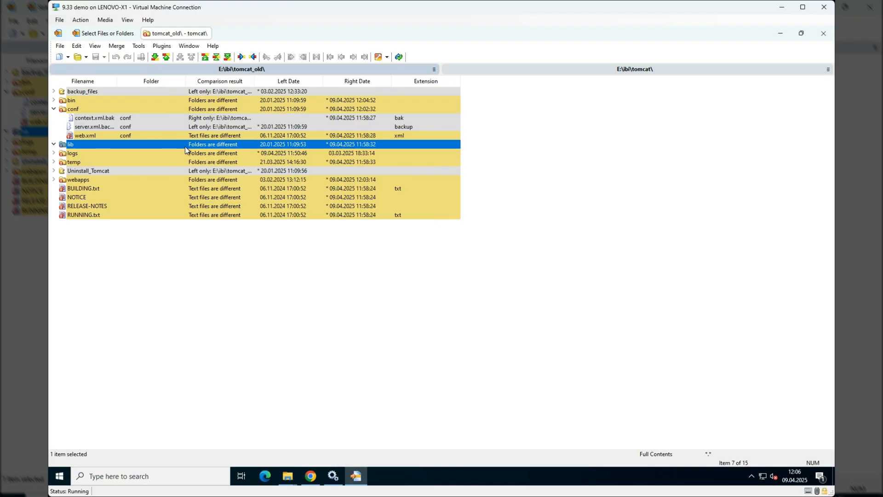
left_click(94, 47)
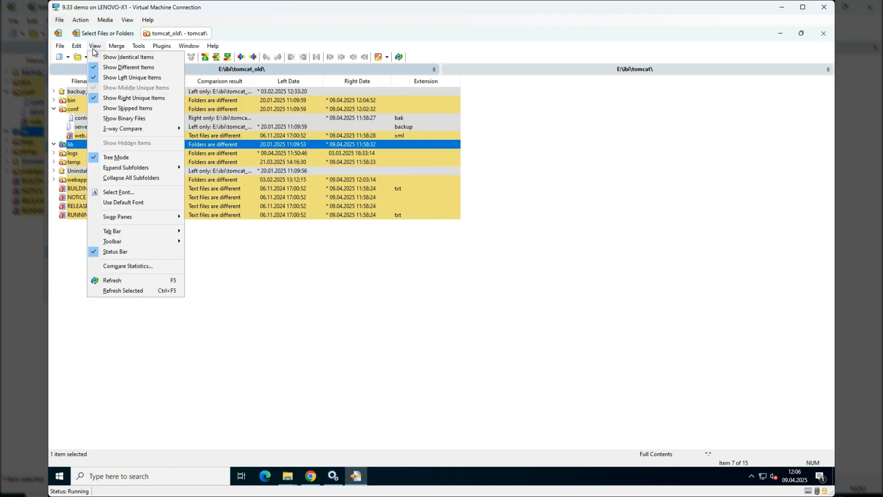
left_click(139, 118)
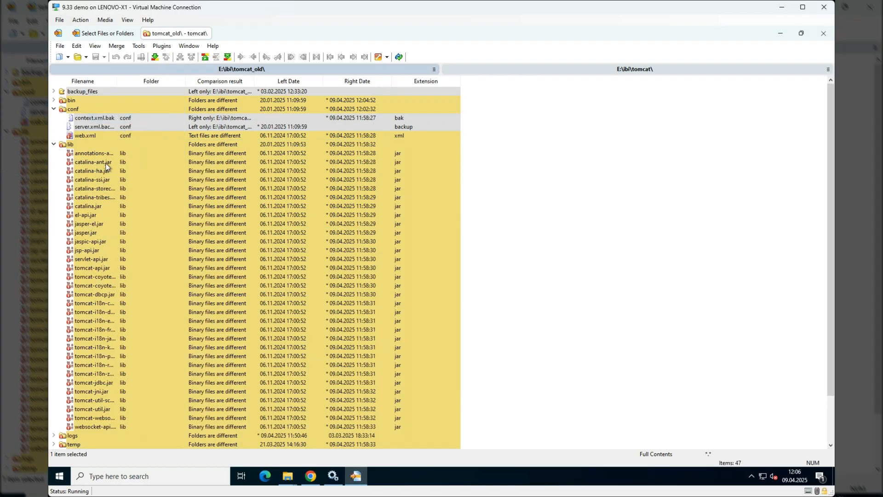
left_click(54, 144)
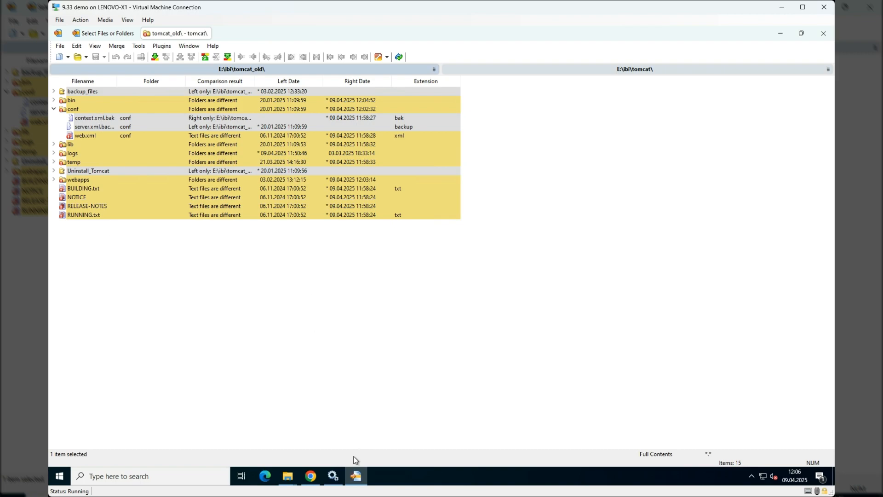
- Start the Apache Tomcat 9.0.102 for WebFOCUS service in Services
left_click(333, 476)
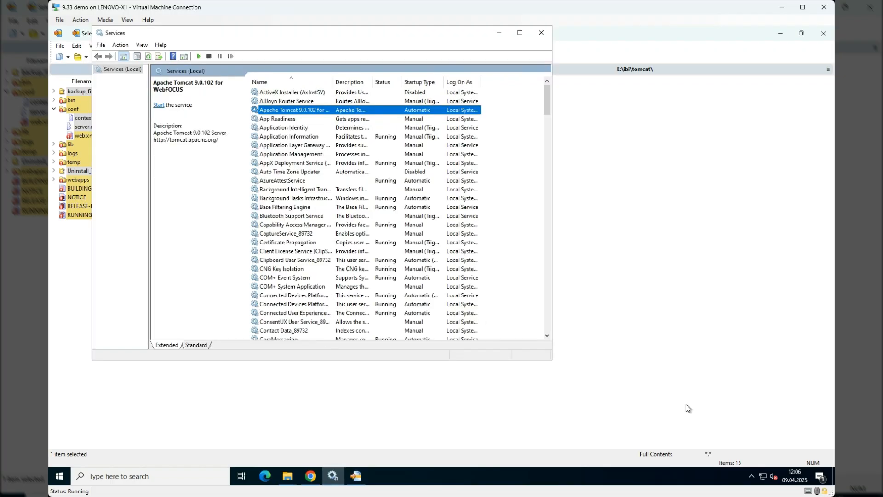
right_click(403, 112)
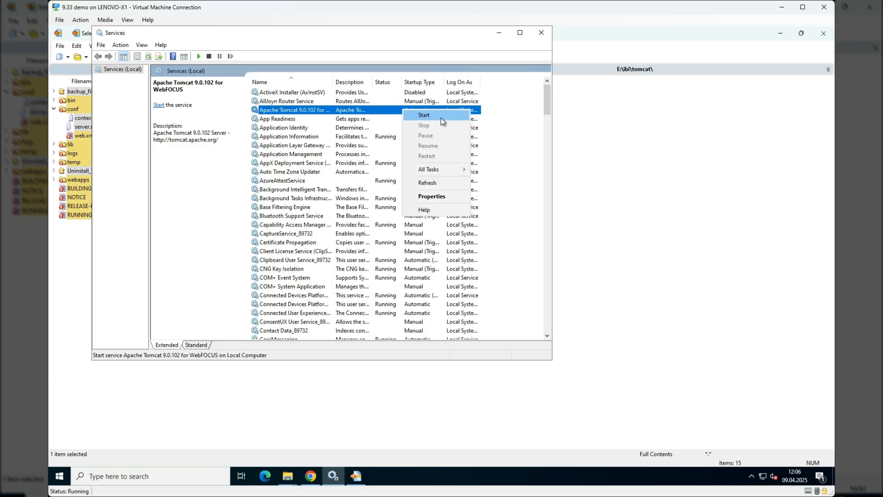
left_click(441, 118)
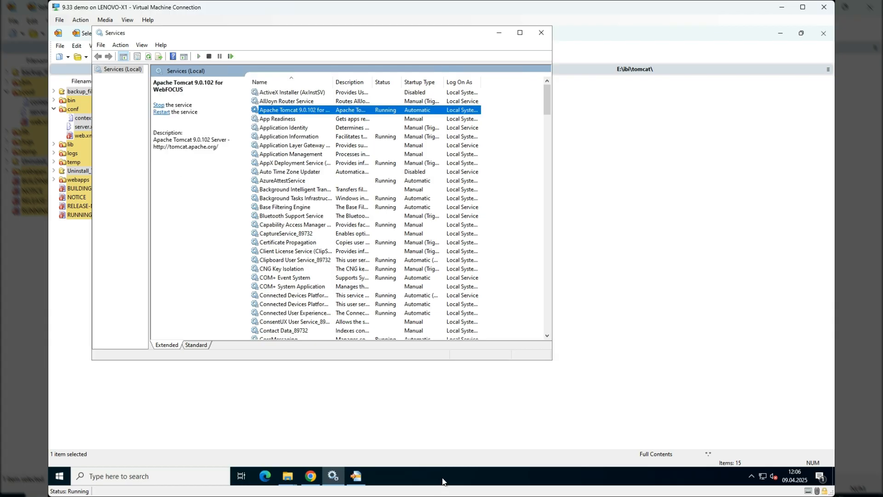
- Open Task Manager and sort the processes by highest CPU usage to monitor the Tomcat startup
left_click(469, 482)
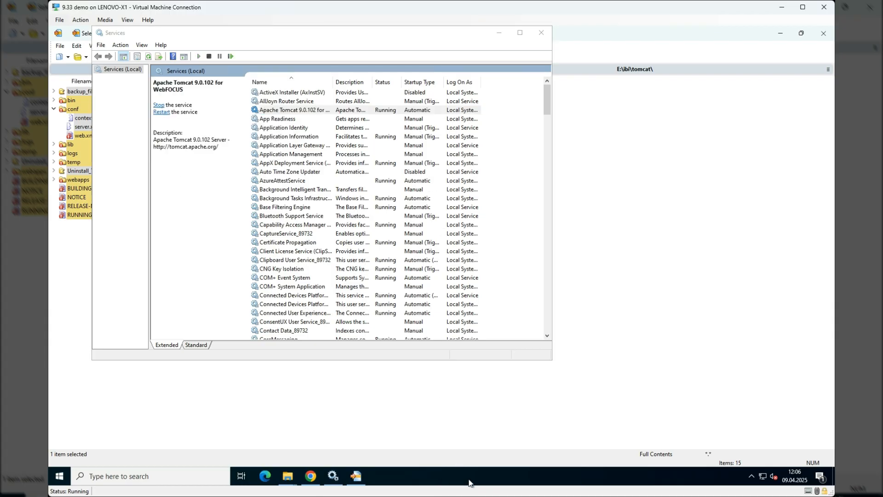
right_click(469, 483)
left_click(502, 431)
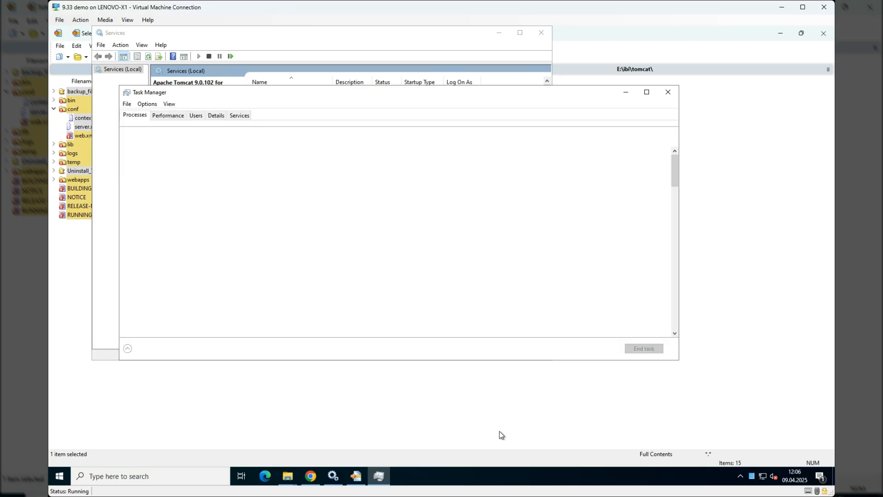
left_click(308, 138)
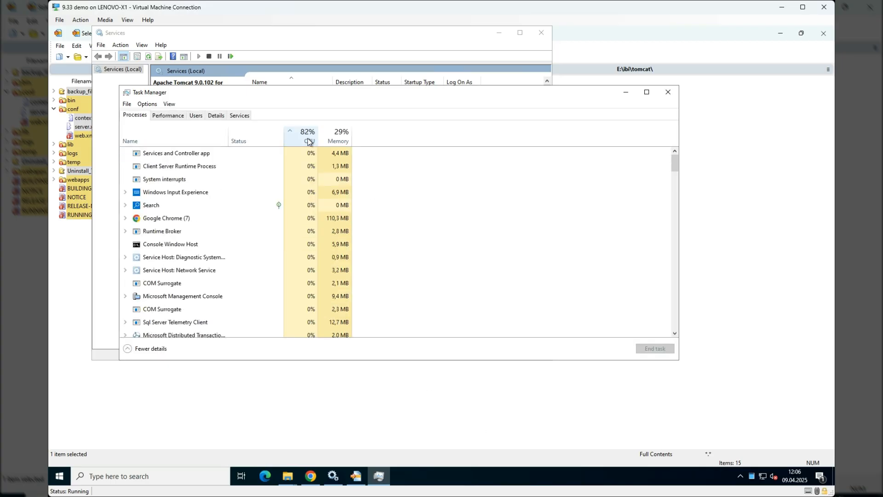
left_click(308, 142)
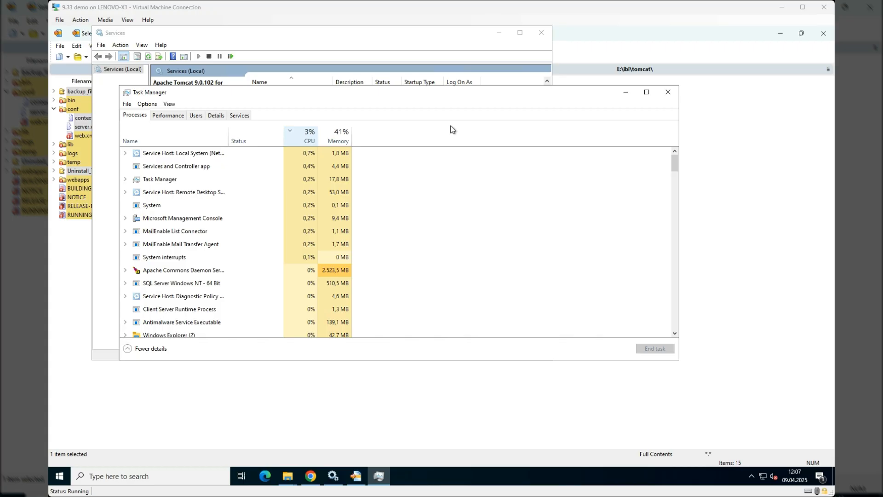
- Minimize WinMerge, switch to Chrome, and reload 127.0.0.1:8080 to check the Tomcat version in the page heading
left_click(556, 428)
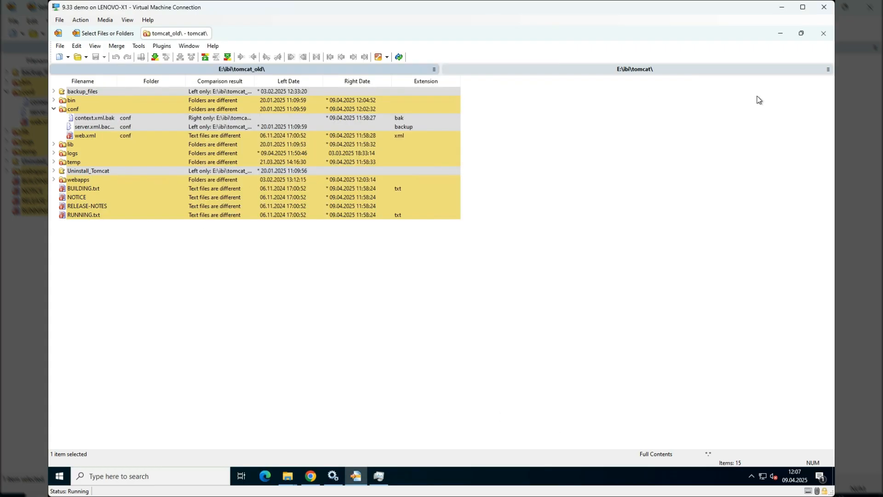
left_click(780, 34)
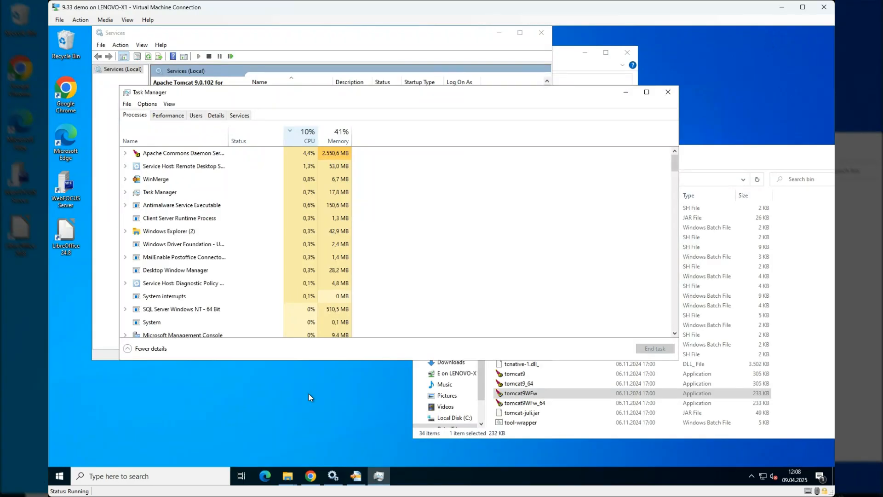
left_click(311, 476)
left_click(111, 35)
left_click_drag(292, 101, 328, 112)
left_click(244, 51)
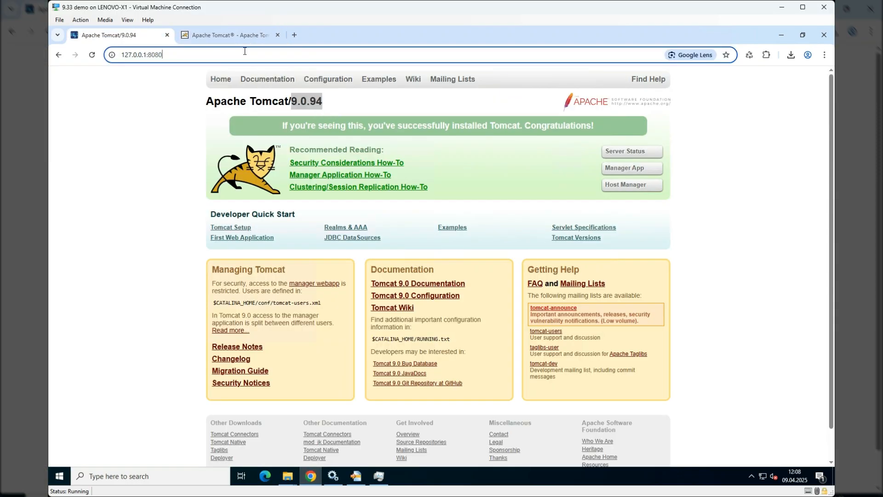
key("Return")
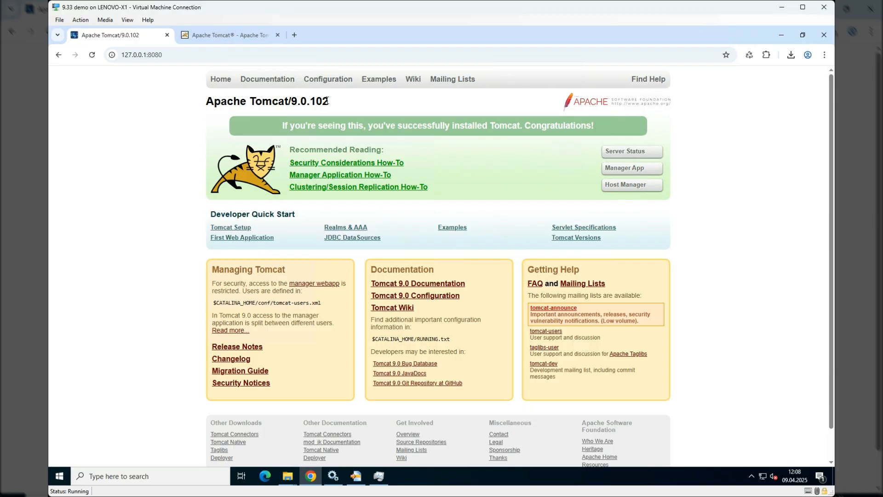
left_click_drag(328, 101, 310, 102)
- Open the WebFOCUS sign-in page at 127.0.0.1:8080/ibi_apps/
left_click(182, 59)
left_click(182, 59)
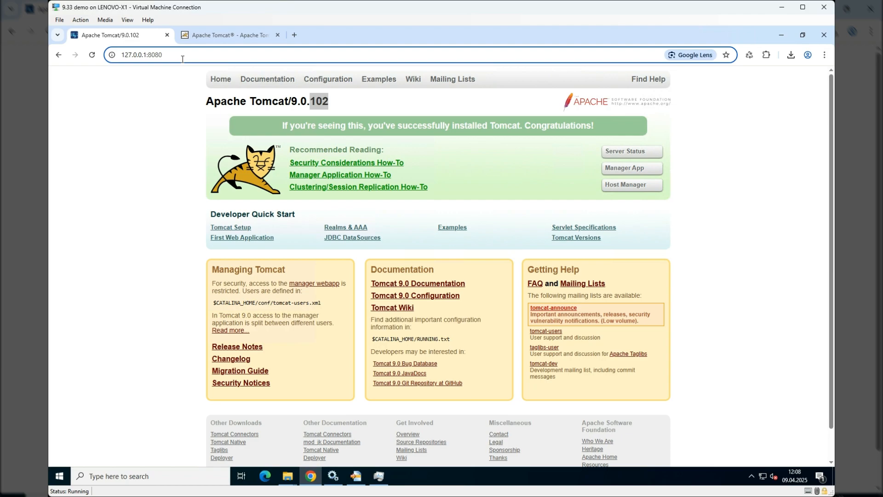
type("/ibi_")
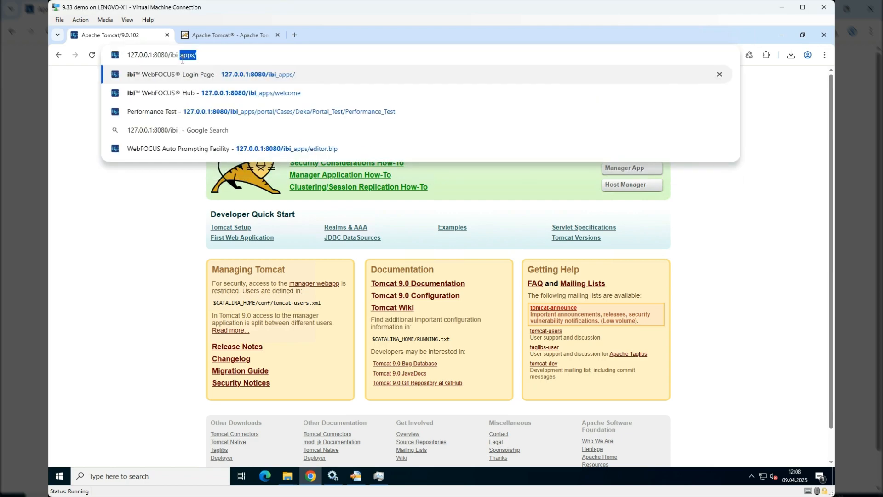
key("Return")
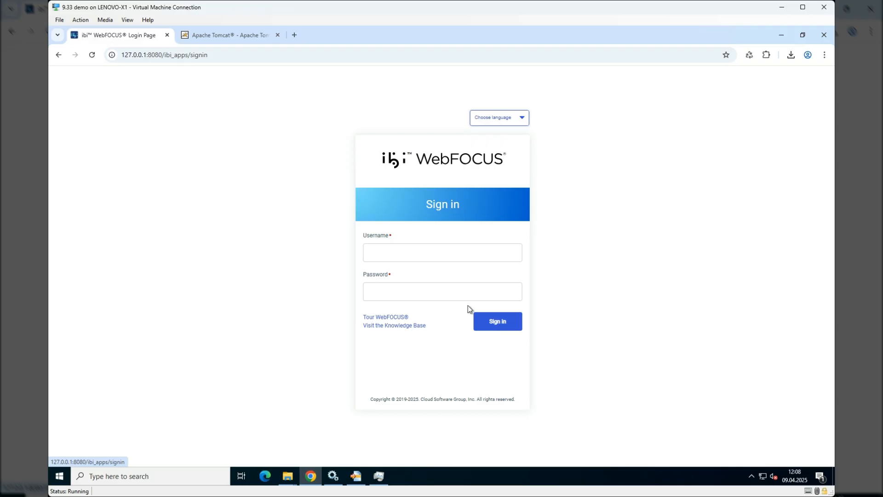
- Sign in to WebFOCUS by entering the administrator's username and account password
left_click(418, 250)
type("admin")
key("Tab")
type("admin")
key("Return")
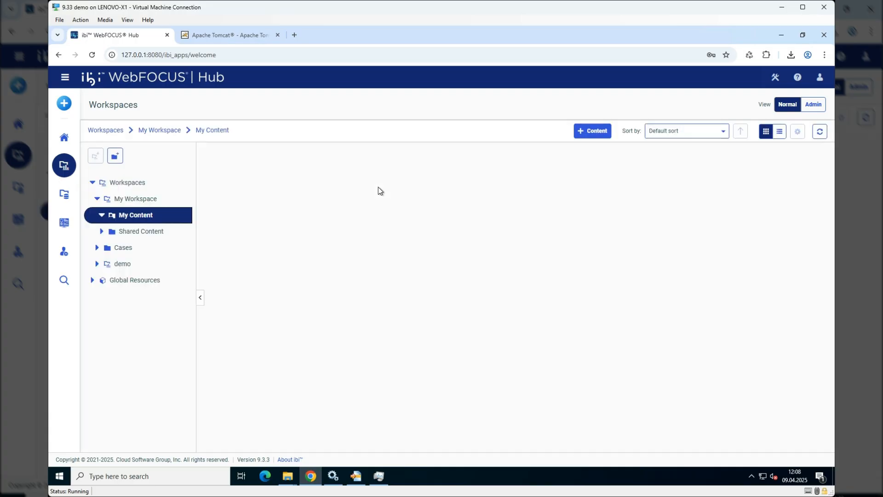
- Open the HTTP Request Info diagnostics in the Management Center's Administration Console to check the application server version
left_click(64, 260)
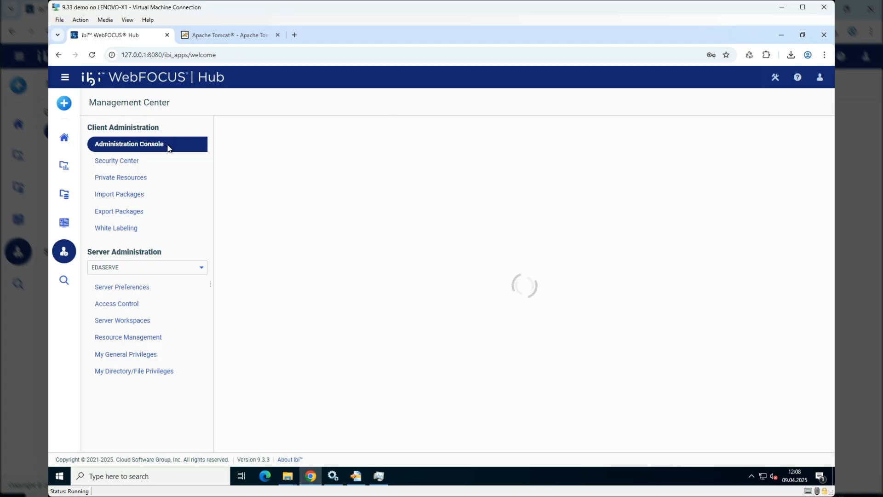
left_click(371, 131)
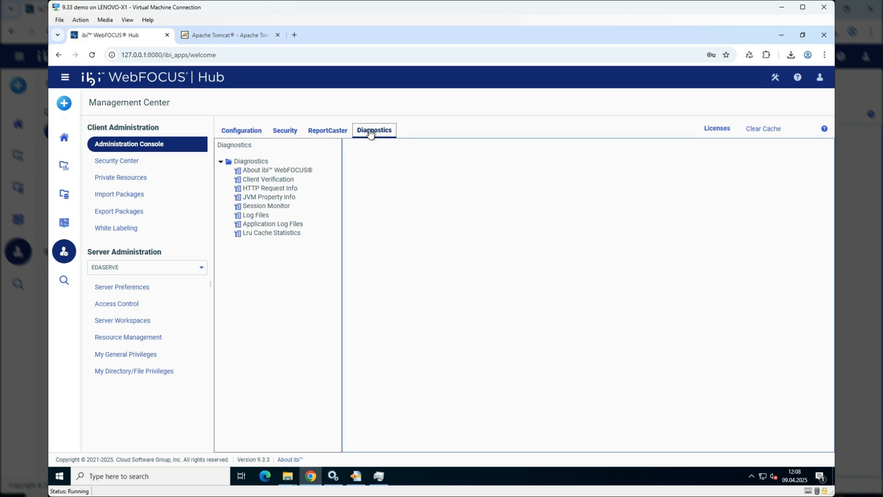
left_click(282, 189)
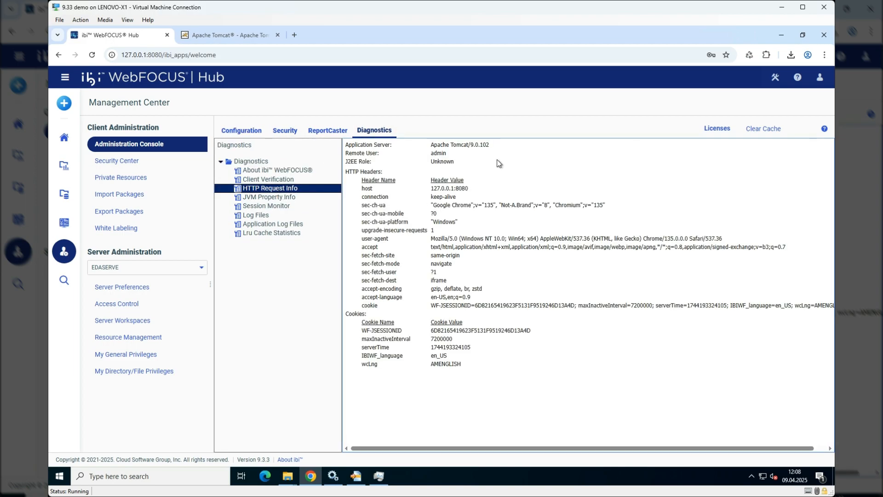
left_click_drag(489, 144, 414, 145)
- Open the JVM Property Info diagnostics and examine the system properties for the Java version, Tomcat paths and memory settings
left_click(280, 198)
scroll(482, 249, "down", 5)
scroll(481, 249, "up", 5)
scroll(506, 244, "down", 4)
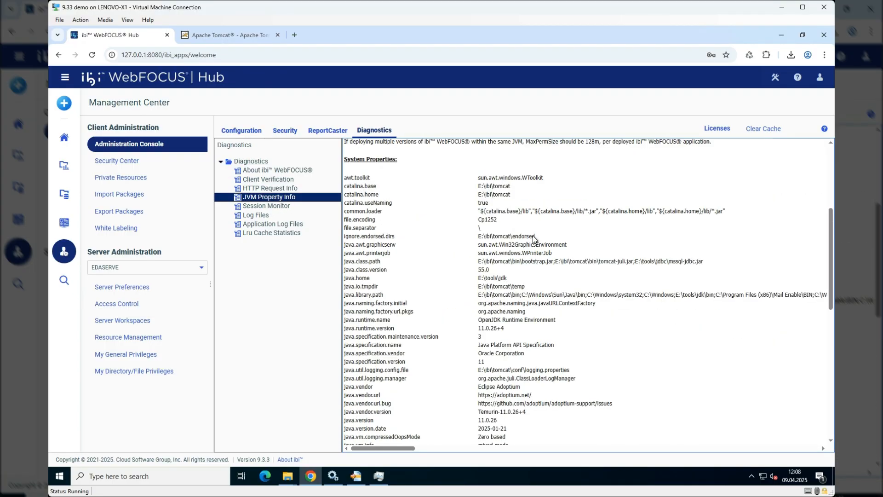
scroll(533, 235, "down", 1)
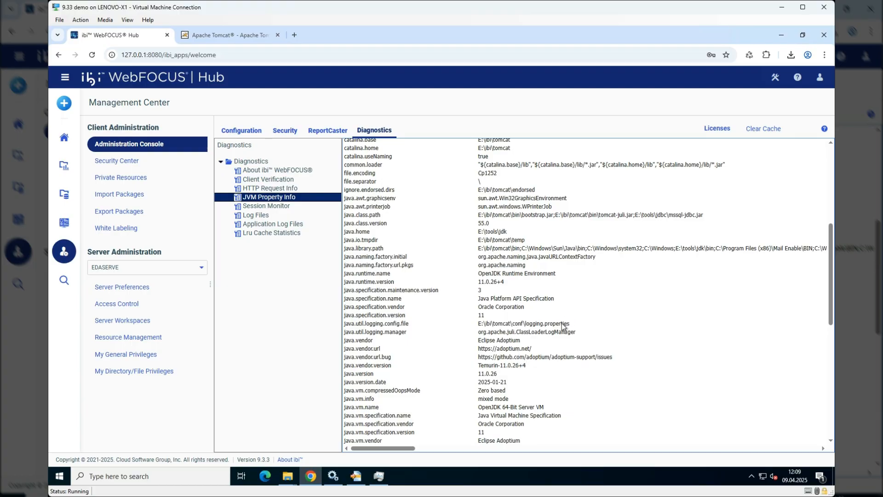
scroll(563, 324, "down", 1)
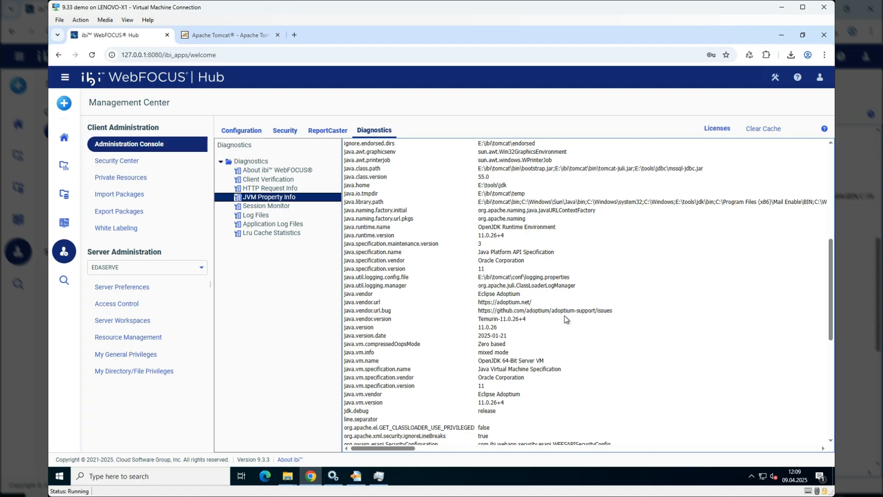
double_click(502, 229)
double_click(511, 276)
scroll(525, 271, "down", 3)
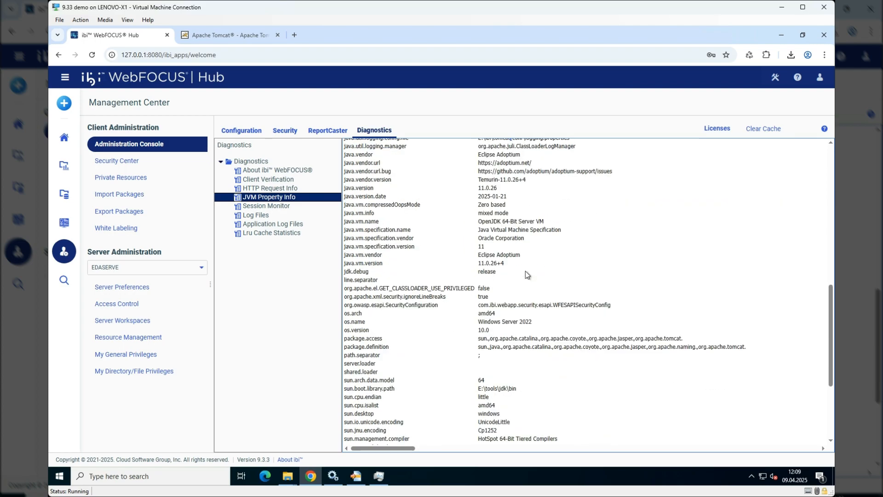
scroll(522, 231, "up", 3)
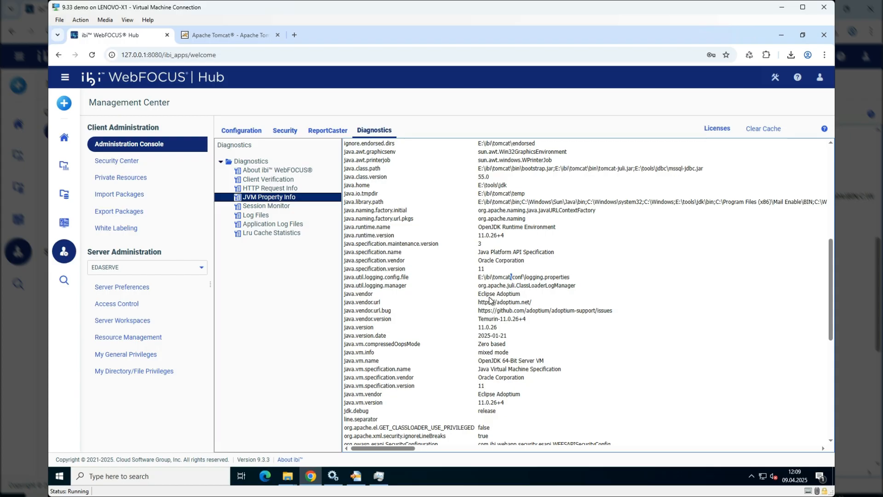
scroll(489, 292, "down", 1)
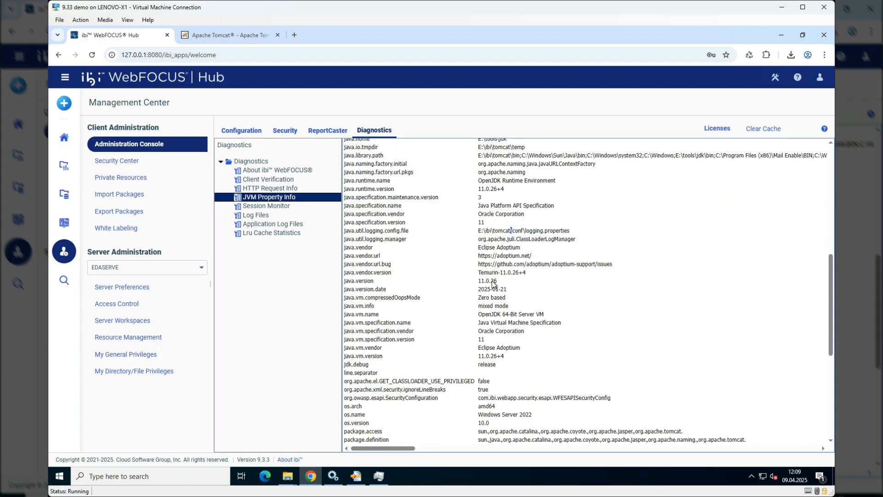
scroll(492, 265, "down", 1)
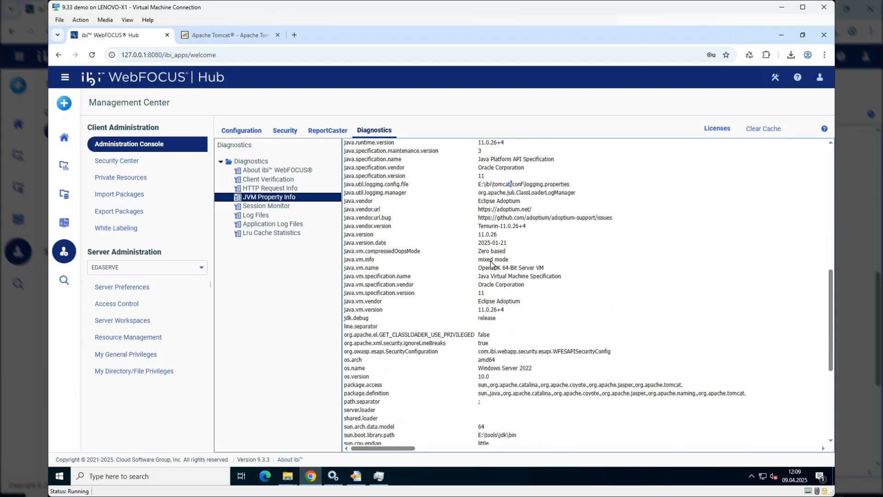
scroll(516, 303, "down", 3)
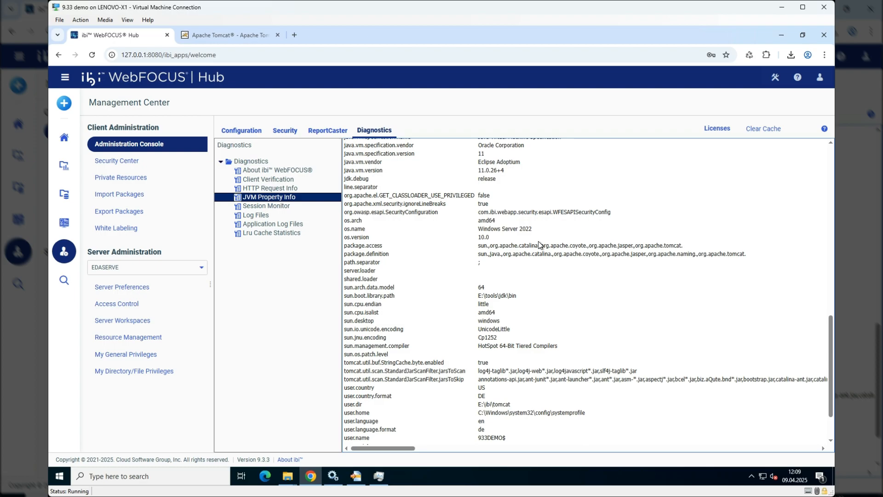
scroll(506, 276, "down", 3)
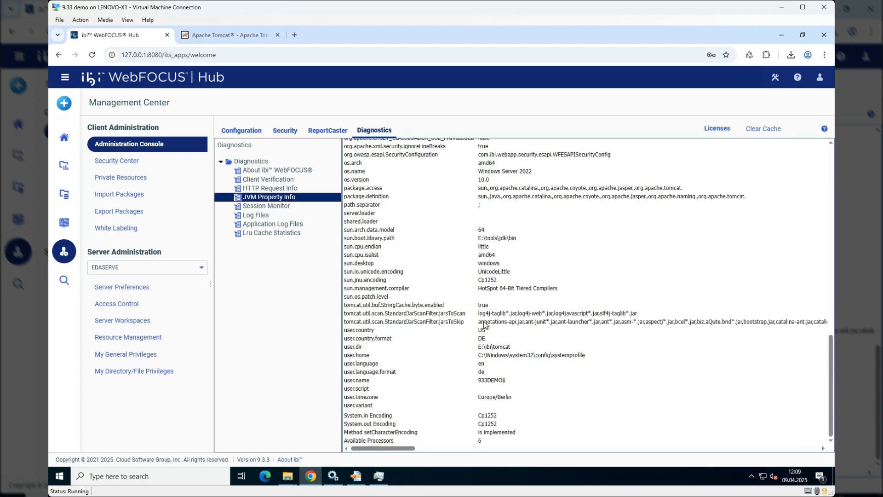
scroll(499, 321, "up", 10)
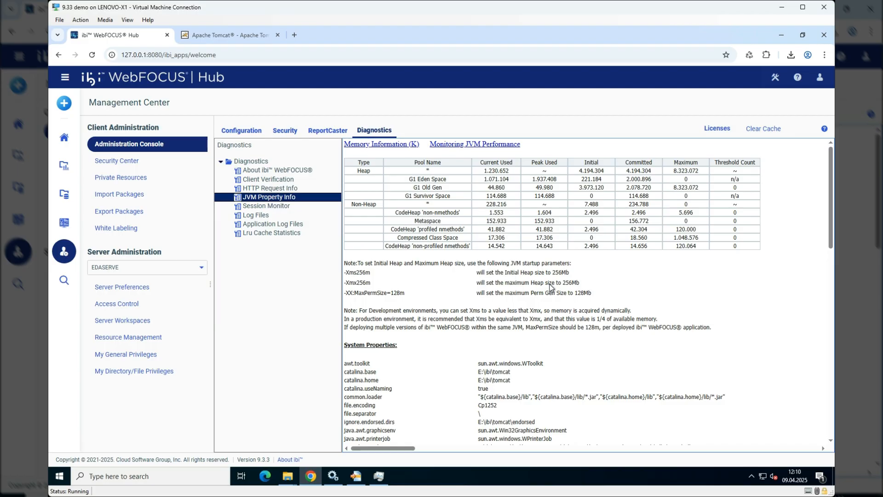
- Switch to File Explorer, go up to E:\ibi, and inspect the contents of the tomcat_old folder
left_click(288, 478)
mouse_move(266, 432)
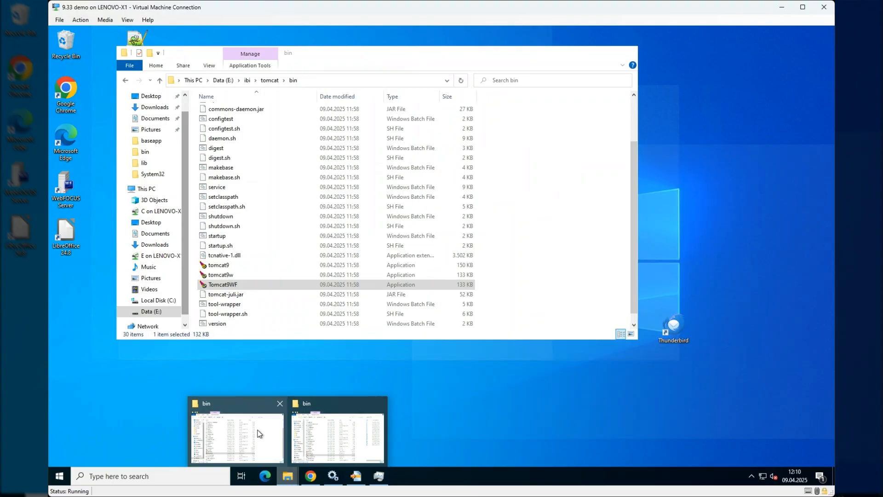
left_click(260, 432)
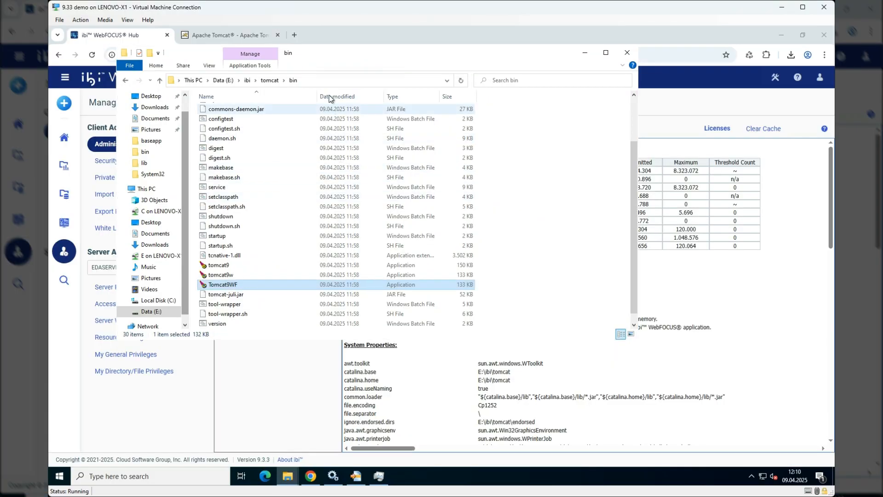
left_click(272, 80)
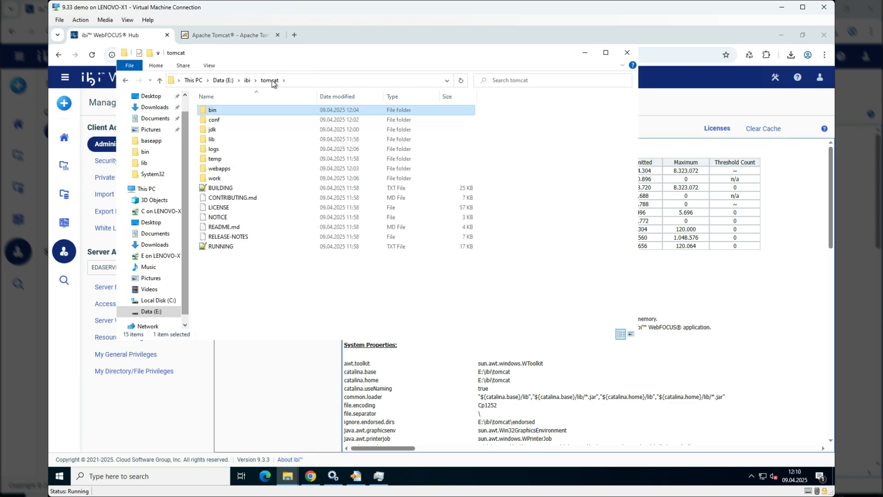
left_click(247, 80)
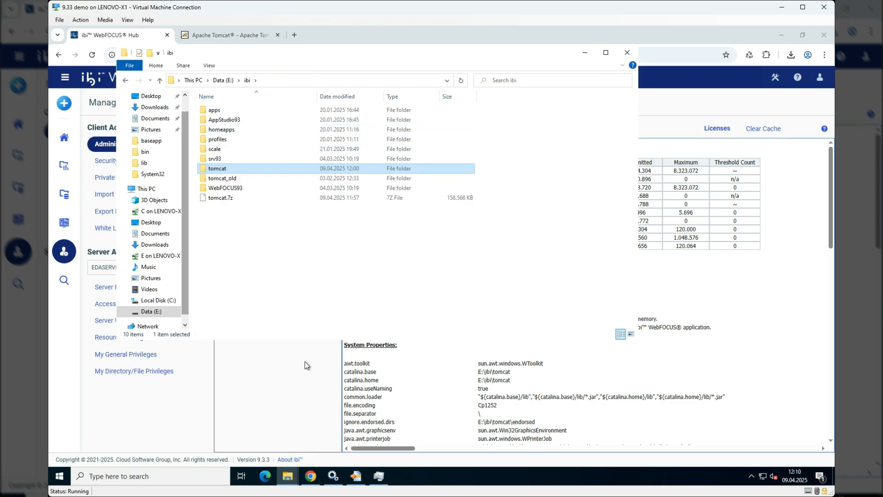
double_click(233, 179)
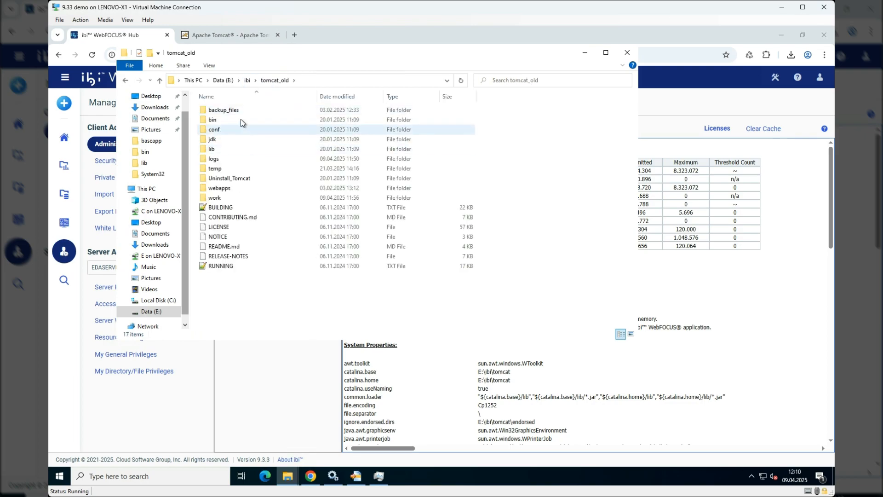
- Delete the tomcat_old folder and the tomcat.7z archive from E:\ibi, granting administrator permission for the deletion
left_click(248, 80)
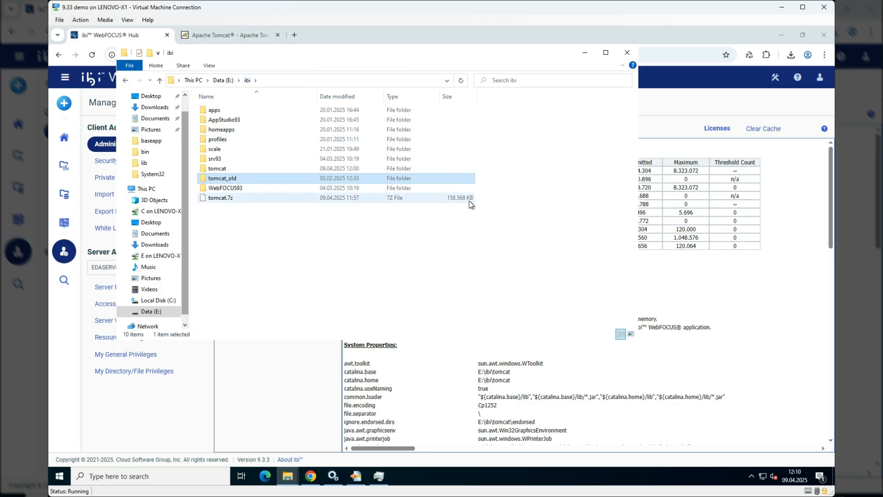
left_click(231, 199, "ctrl")
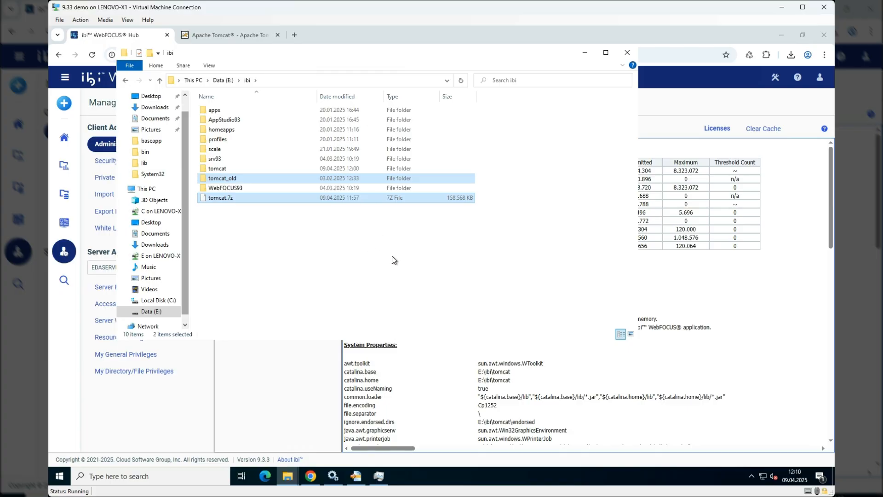
key("Delete")
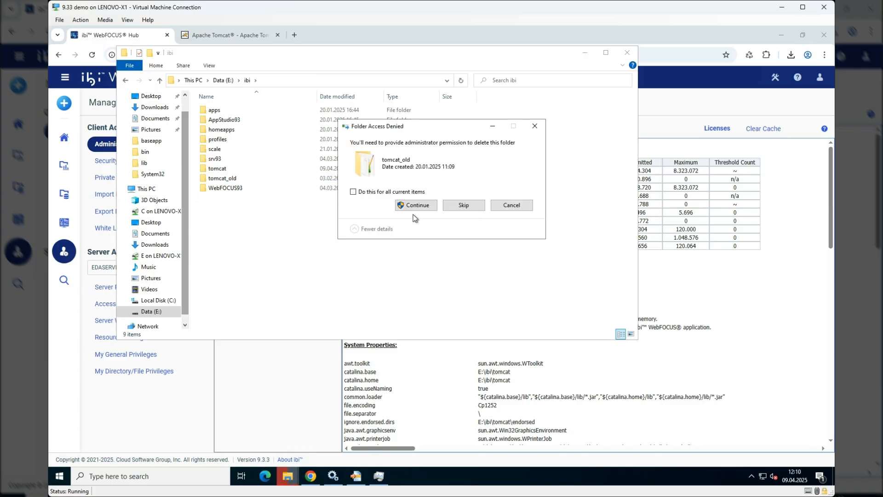
left_click(418, 205)
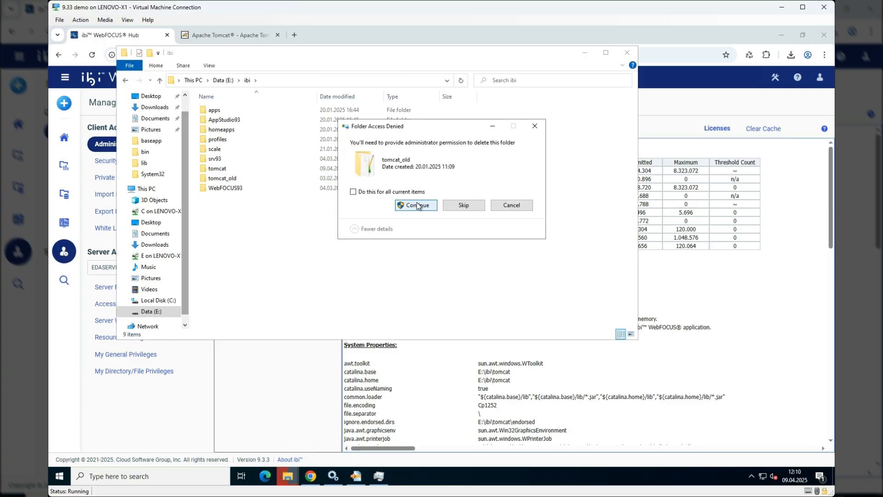